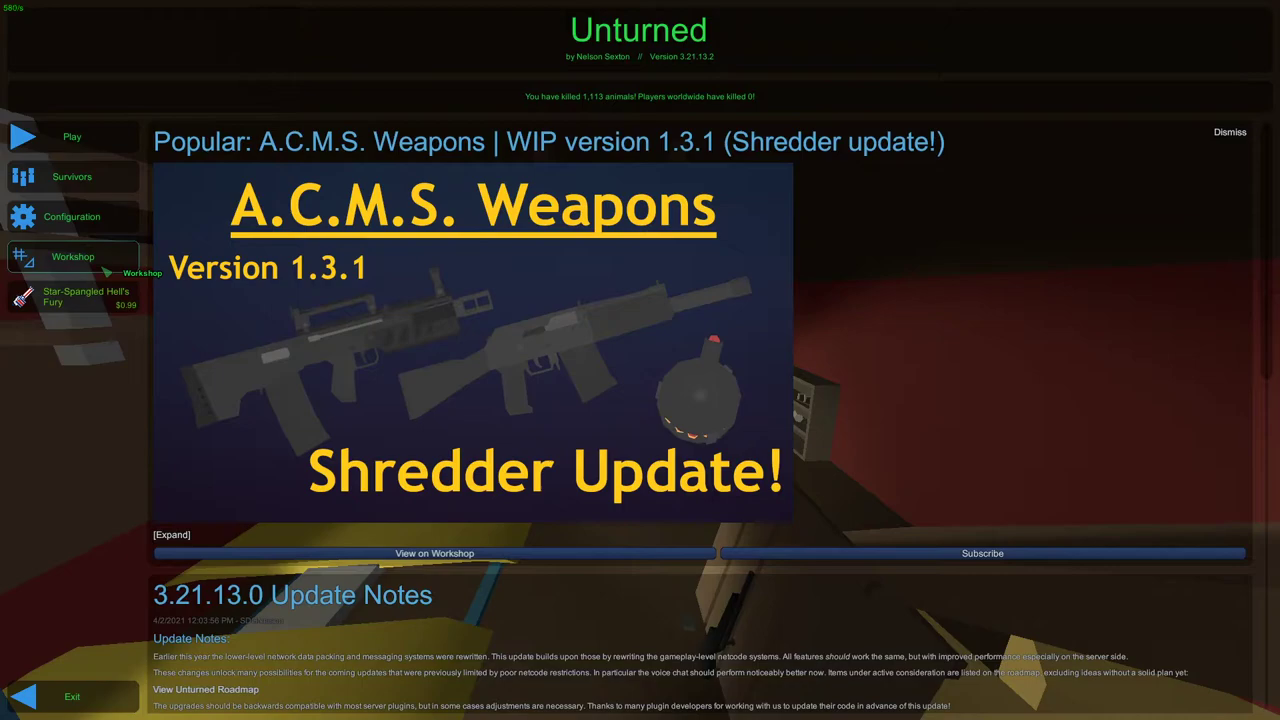
Open Unturned's Workshop menu to reveal Browse, Manage, Editor and the other tools.
click(106, 270)
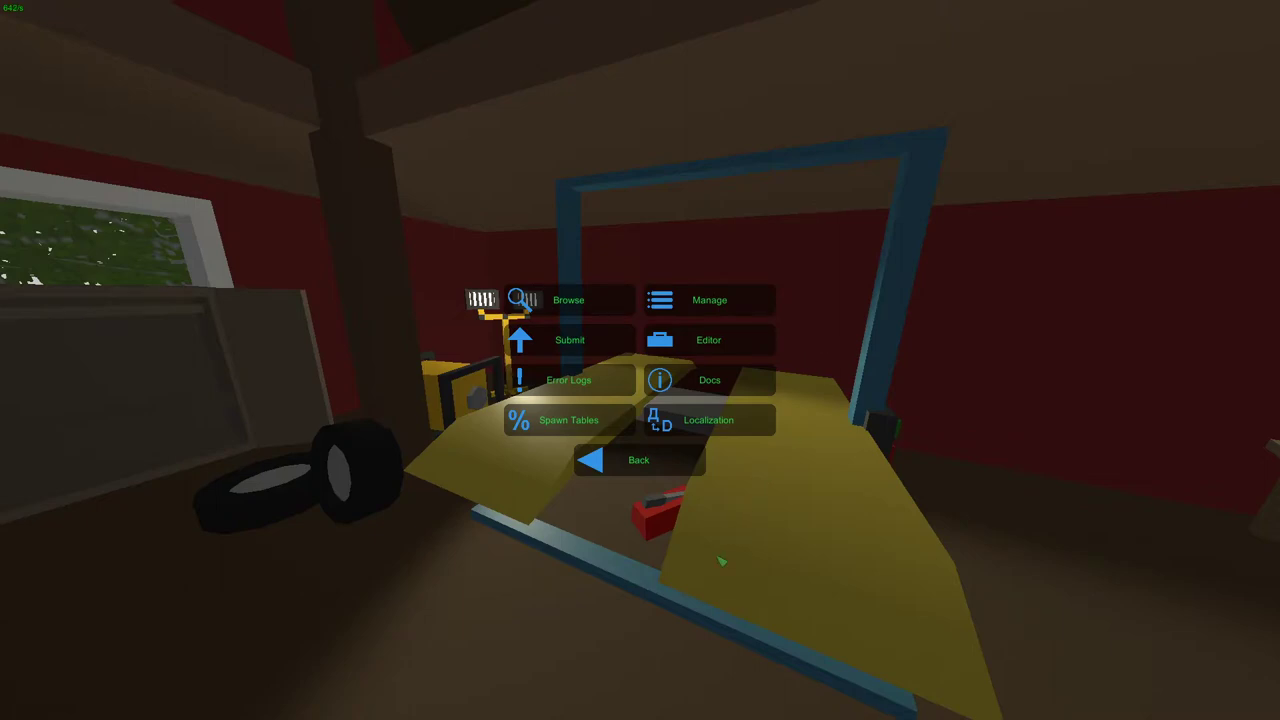
Open Unturned's steamapps/common/Unturned folder through its Steam Properties, Local Files, Browse.
key(super)
mouse_move(571, 706)
click(526, 663)
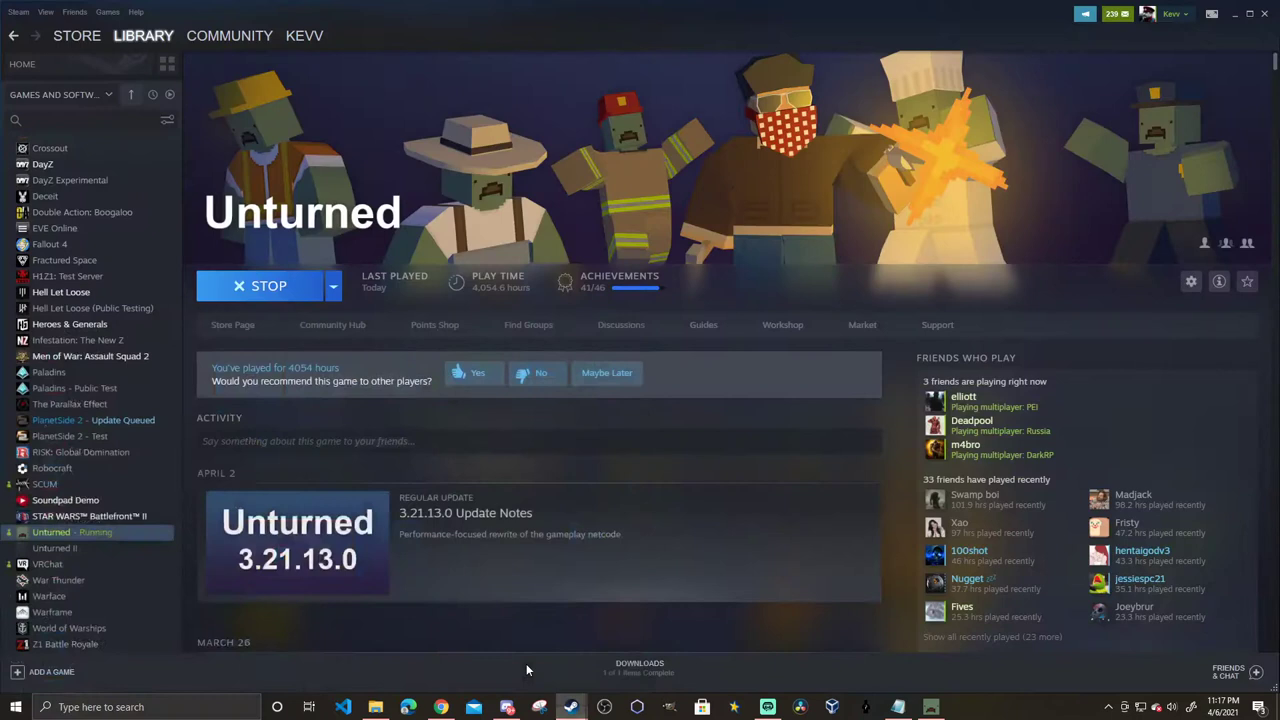
right_click(36, 533)
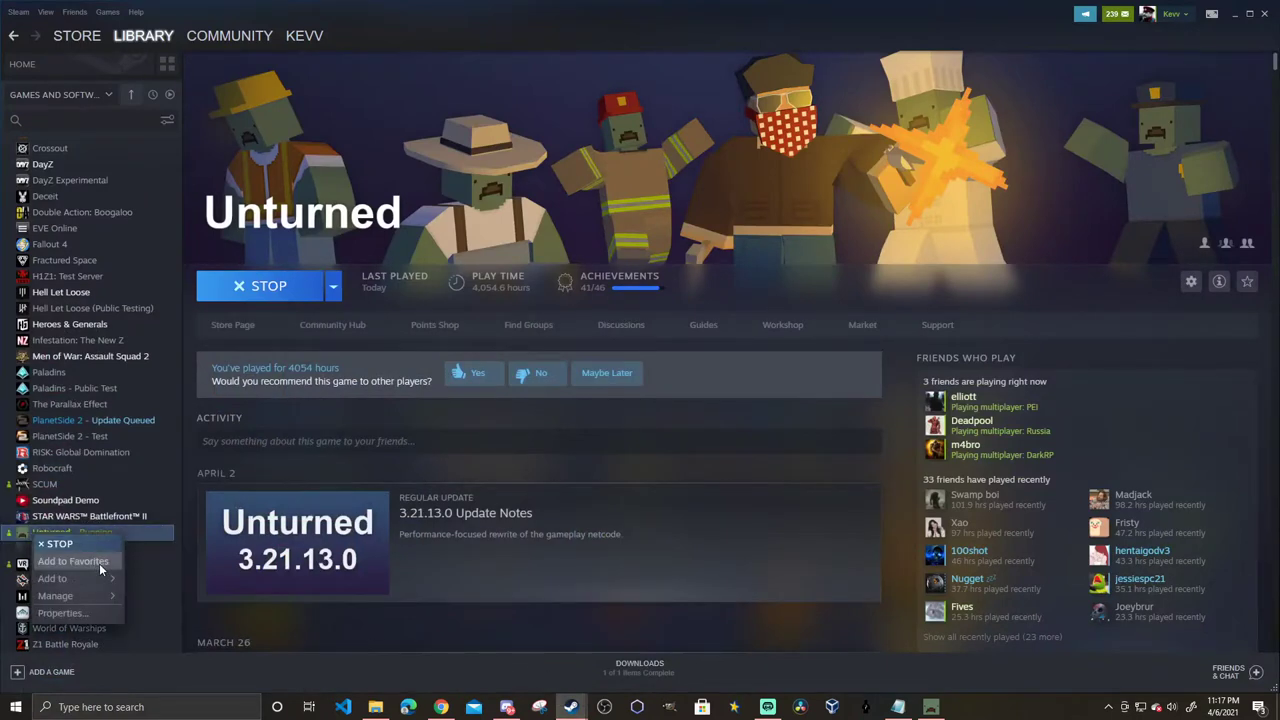
click(85, 616)
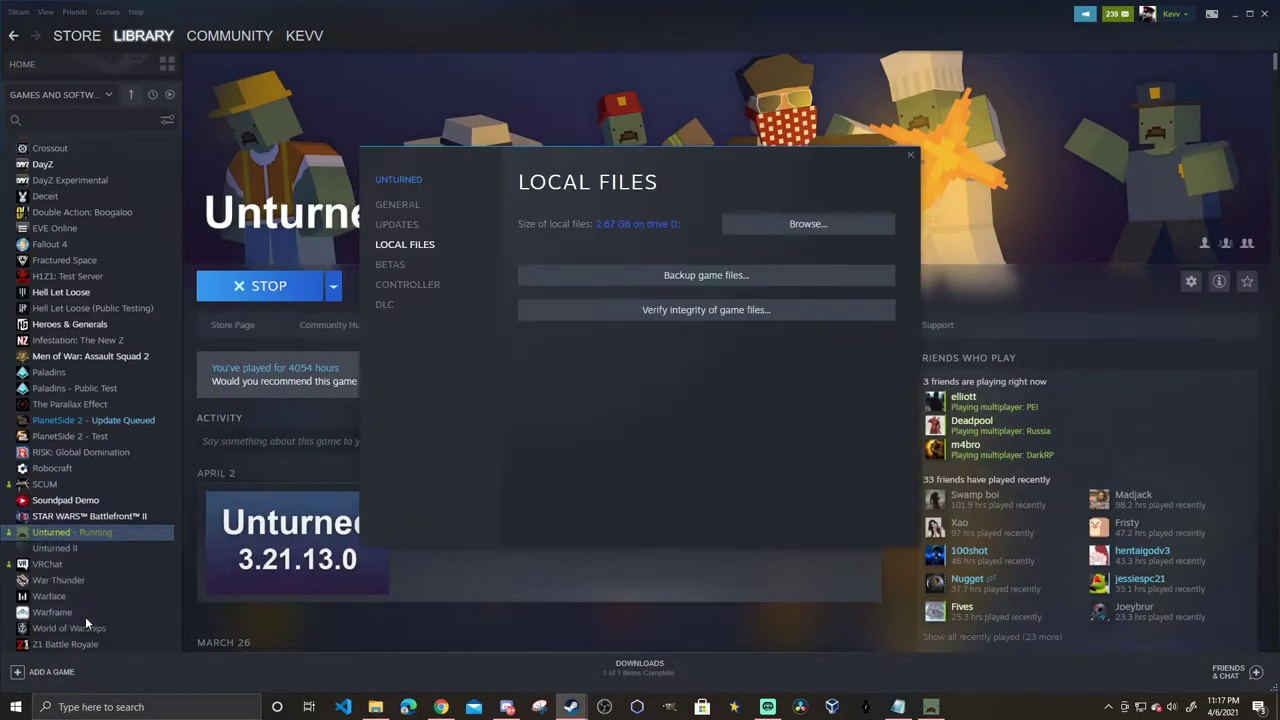
click(814, 230)
Navigate File Explorer into Maps, then KMRP, then its Terrain folder.
click(435, 40)
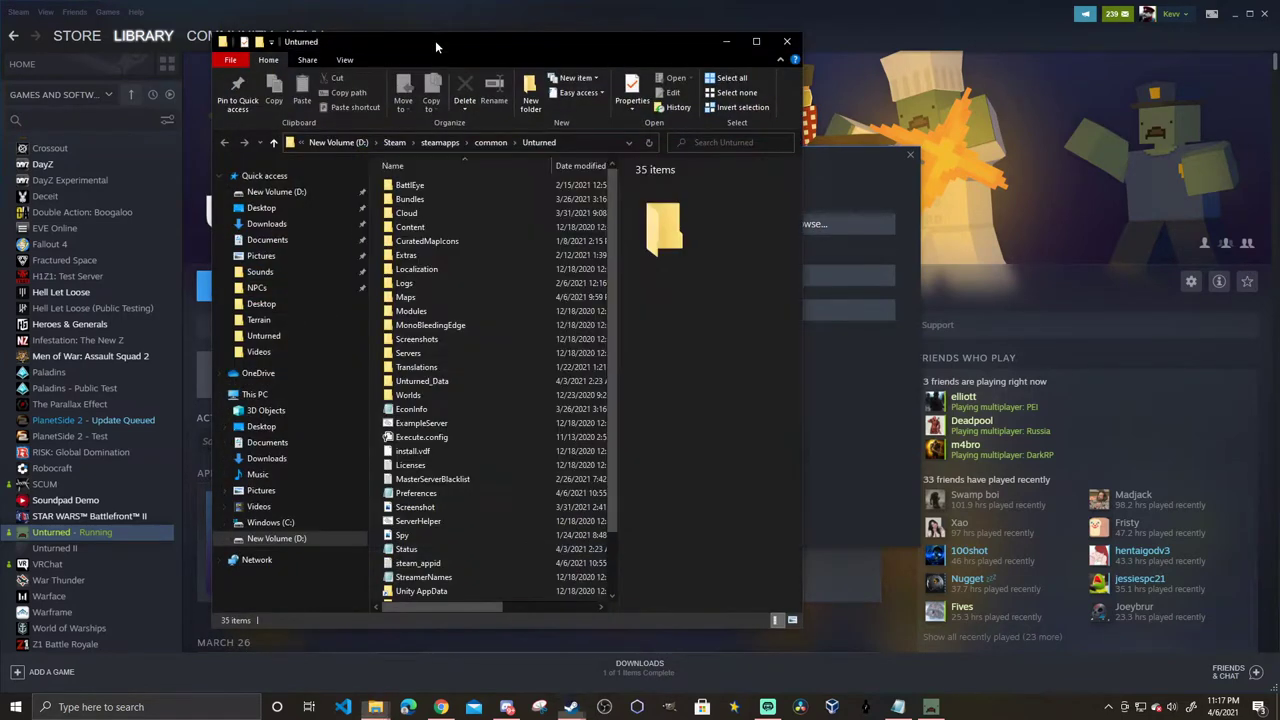
click(444, 295)
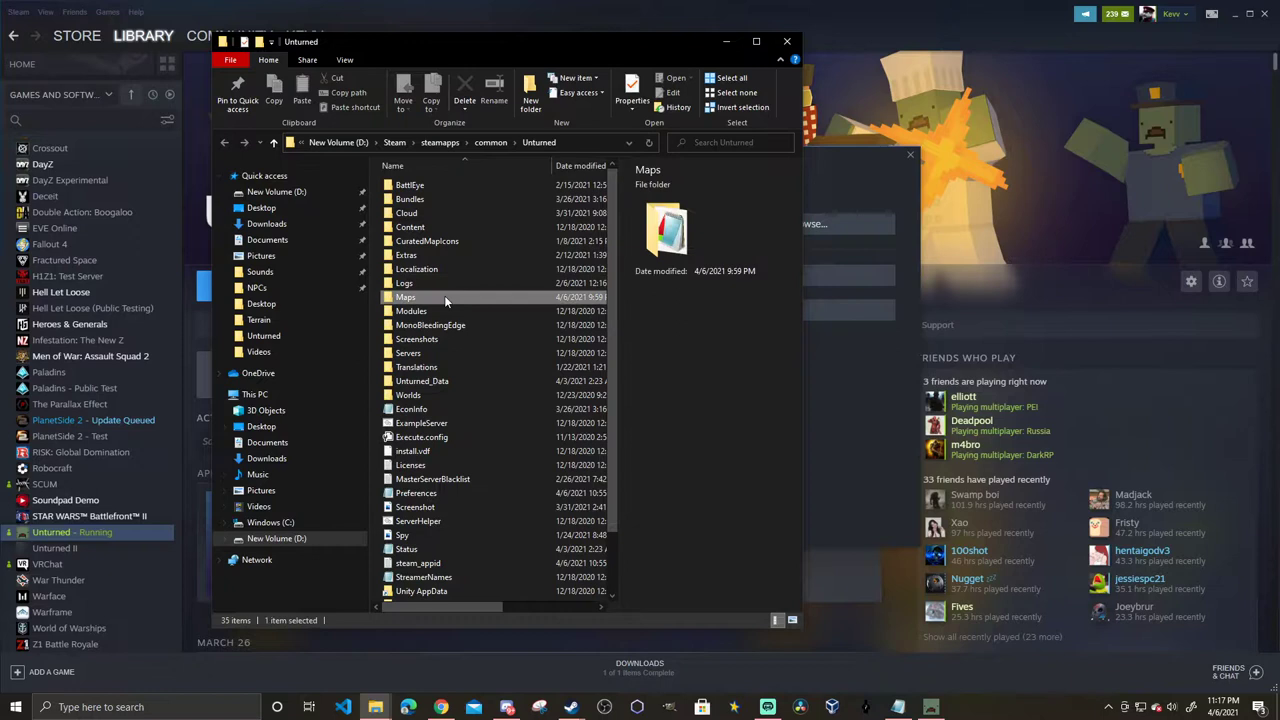
double_click(444, 297)
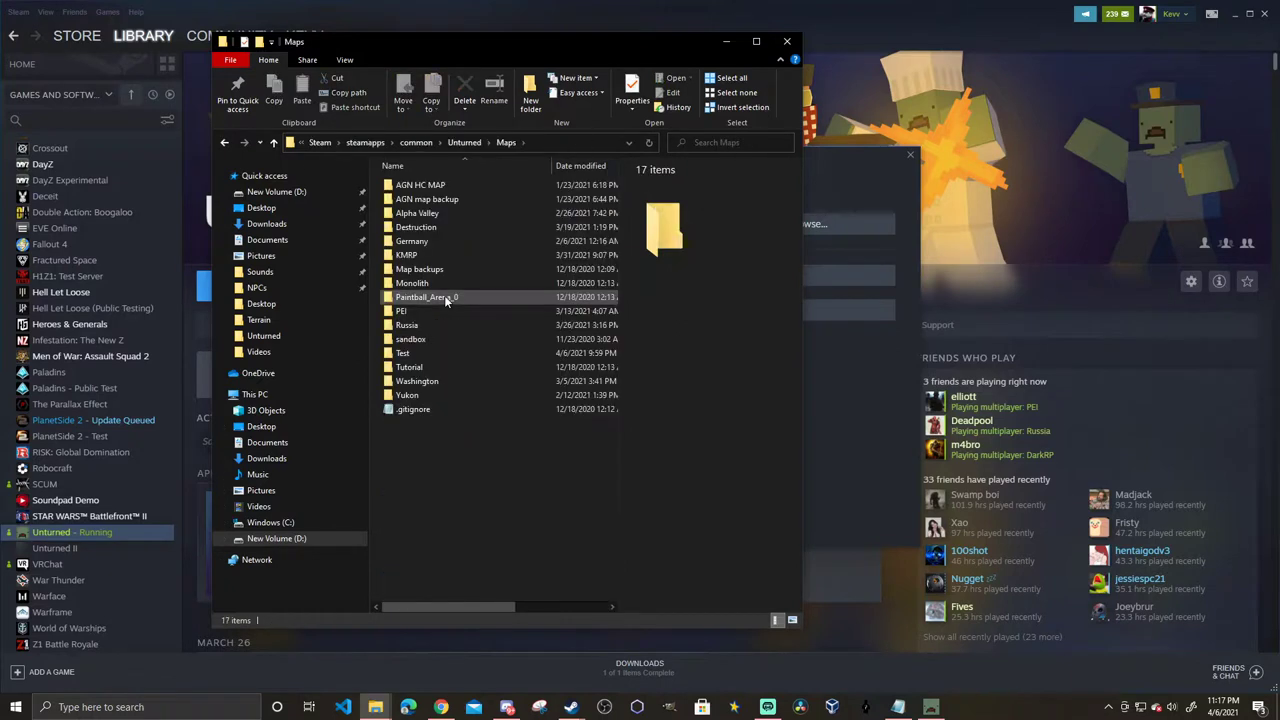
double_click(417, 253)
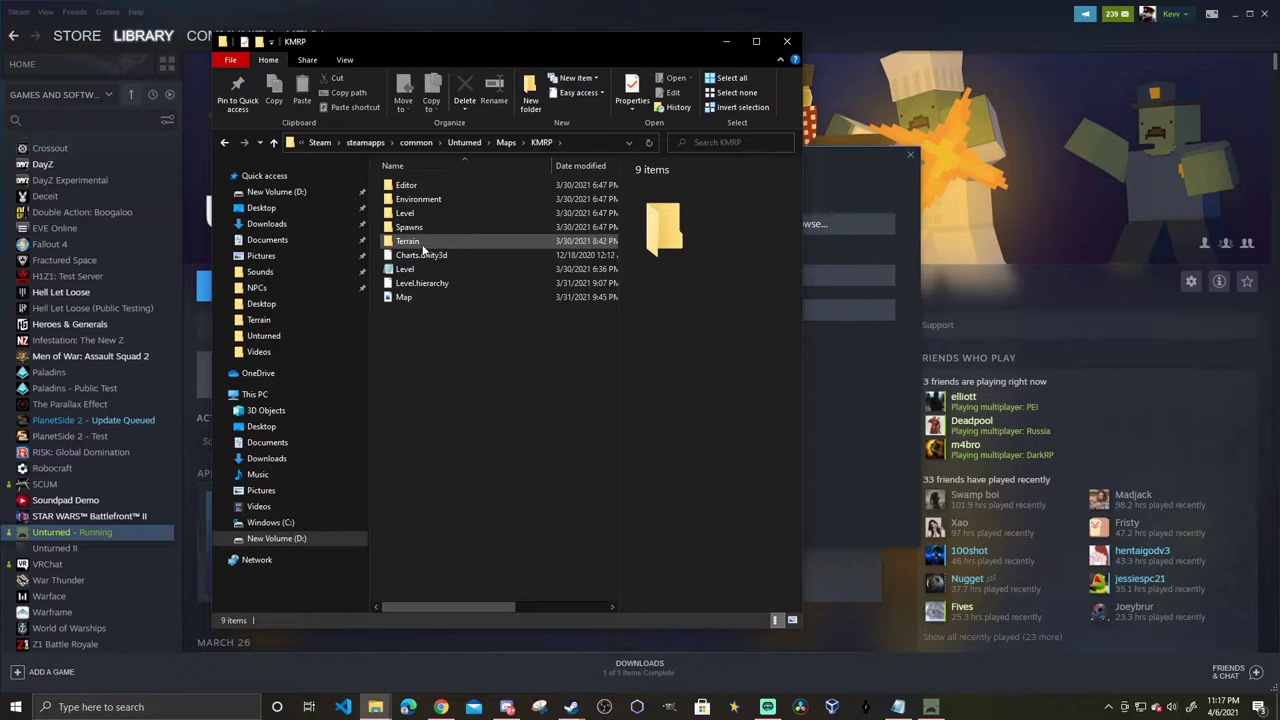
double_click(422, 246)
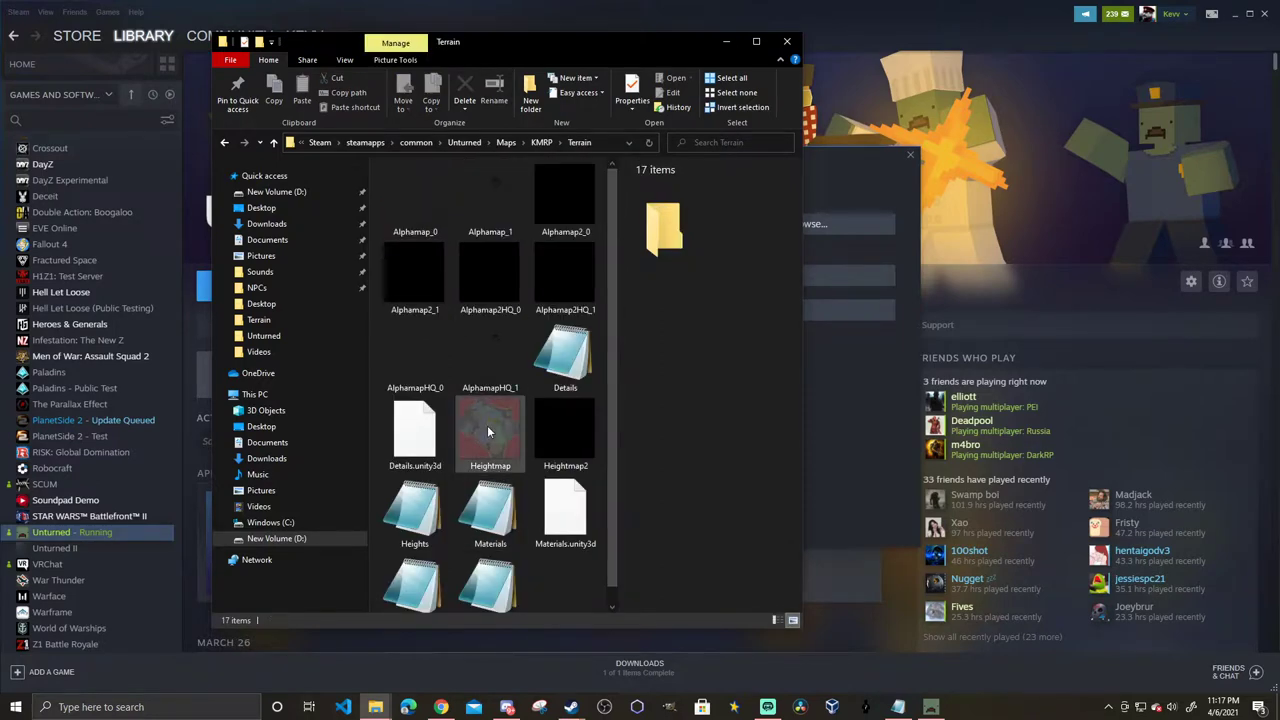
Open the KMRP Terrain folder's Heightmap.png in the Photos app.
double_click(488, 432)
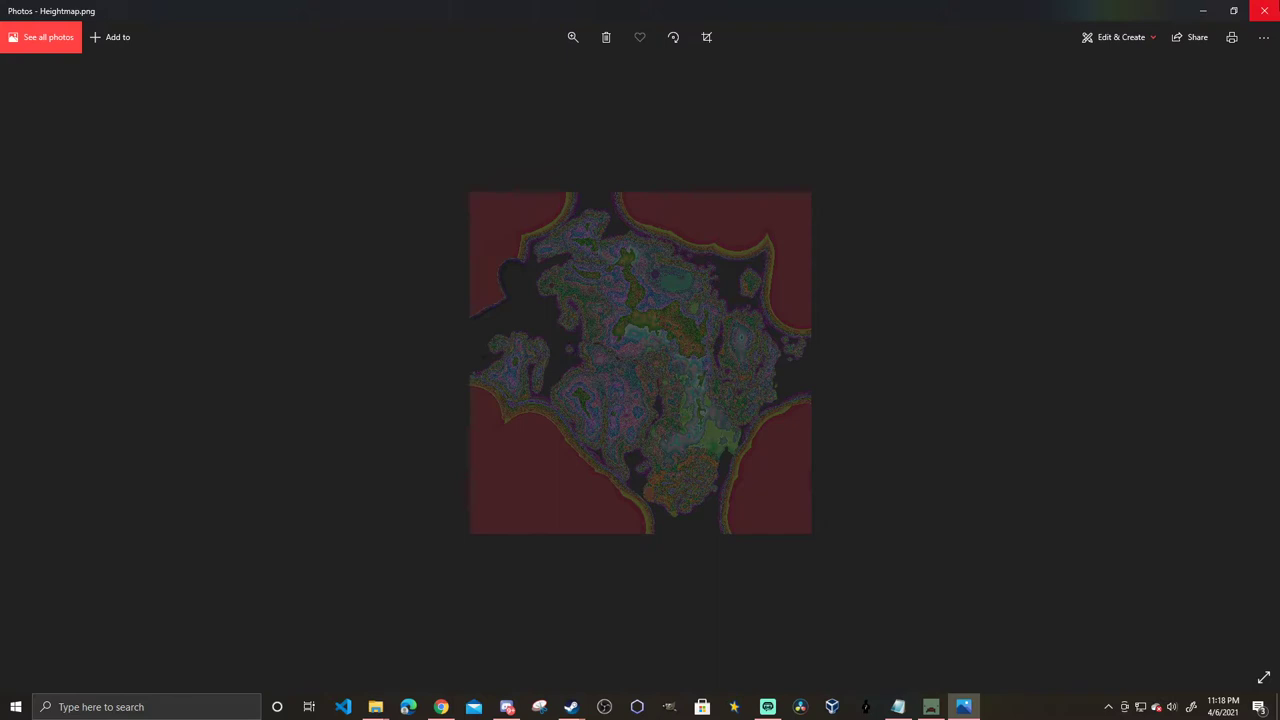
Close Photos and switch to Azgaar's Fantasy Map Generator in Chrome.
click(1264, 10)
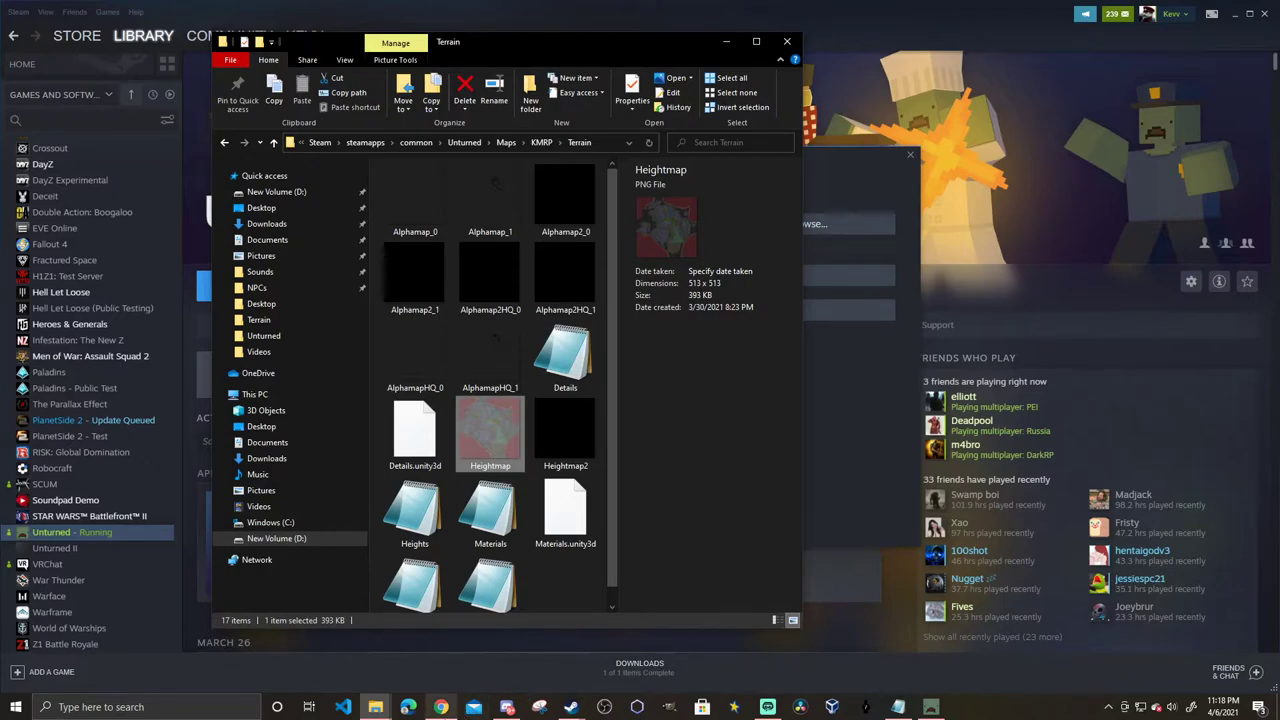
click(441, 706)
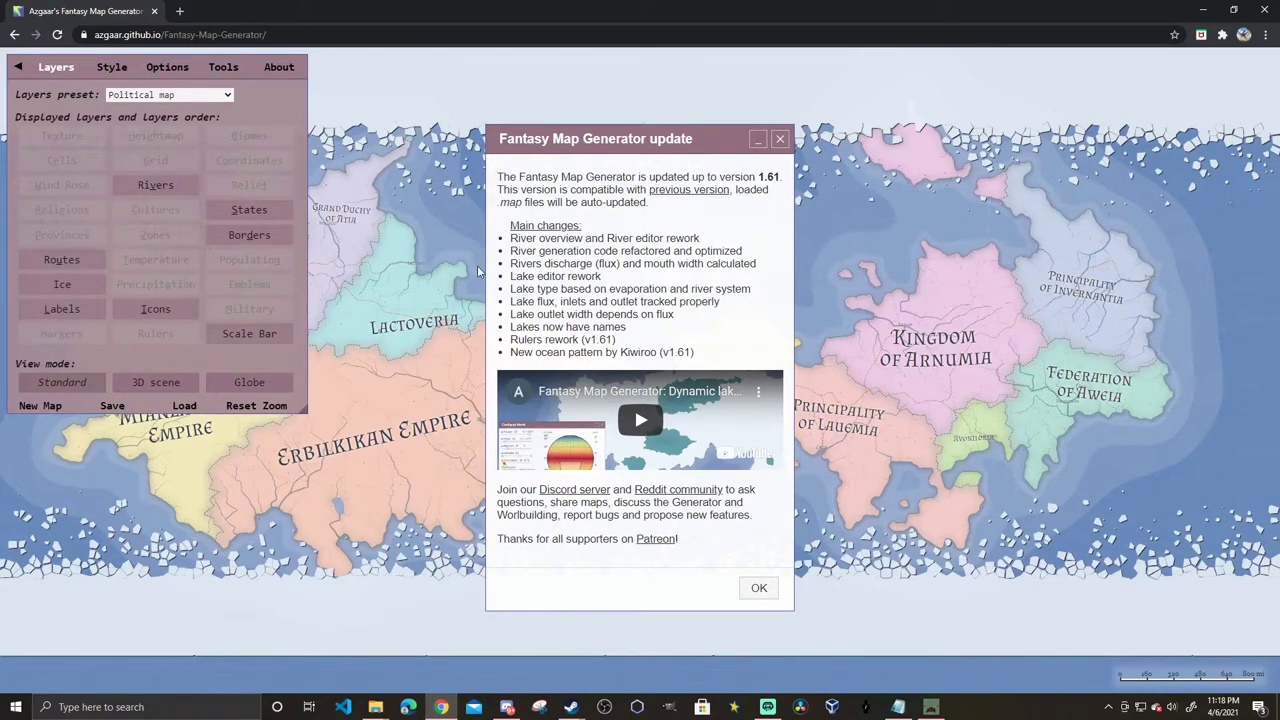
Dismiss the v1.61 notice, enable Heightmap, and hide rivers, routes, ice, labels, scale bar, icons, borders, states.
click(781, 142)
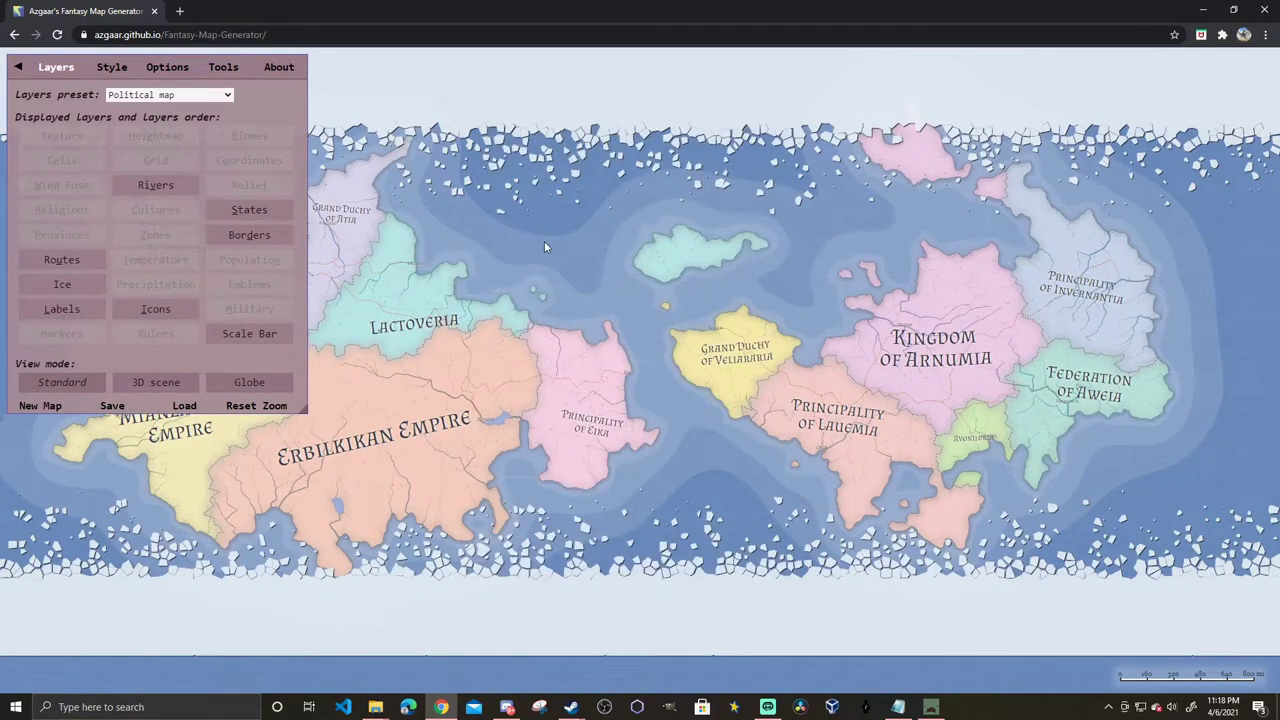
click(165, 136)
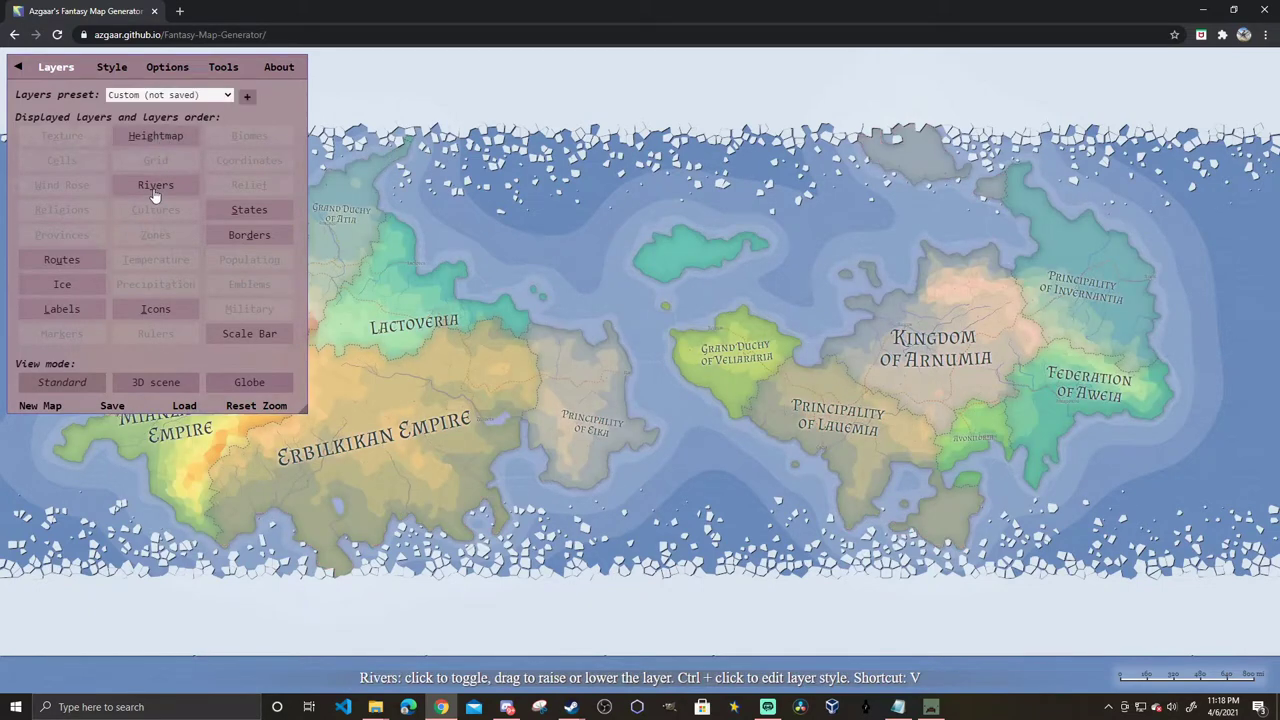
click(155, 190)
click(60, 260)
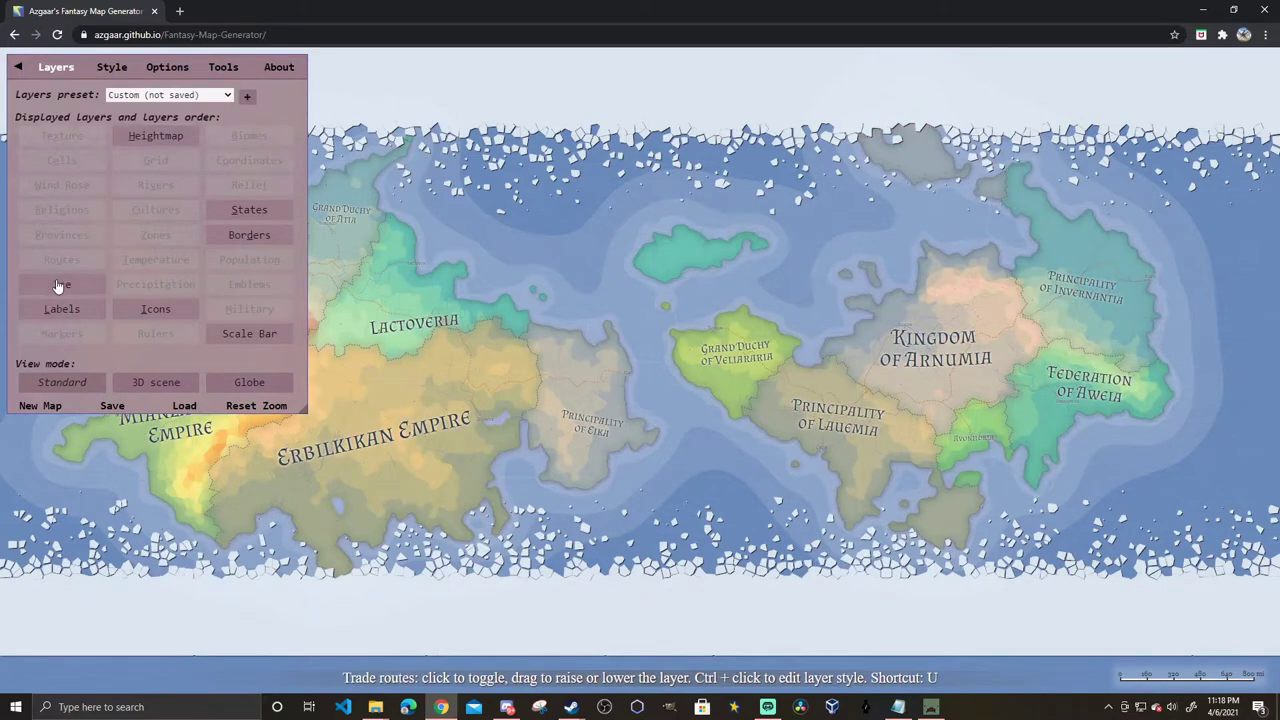
click(62, 288)
click(61, 309)
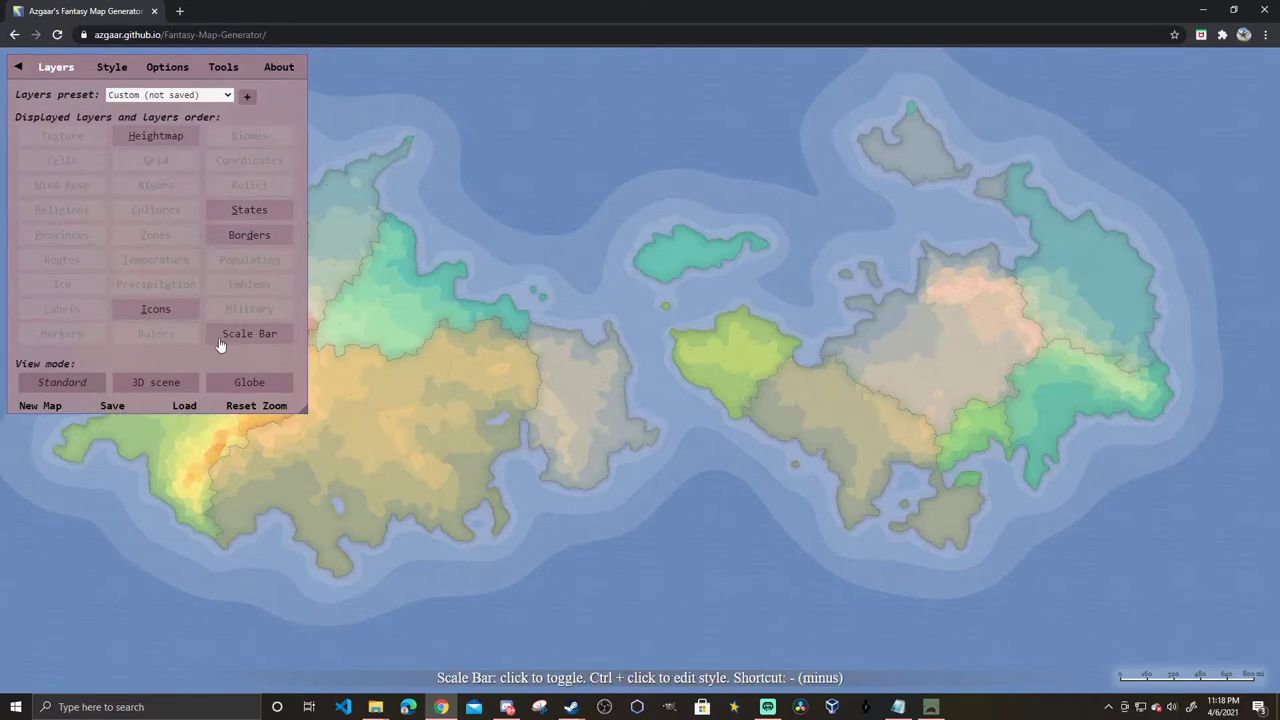
click(231, 341)
click(174, 318)
click(247, 237)
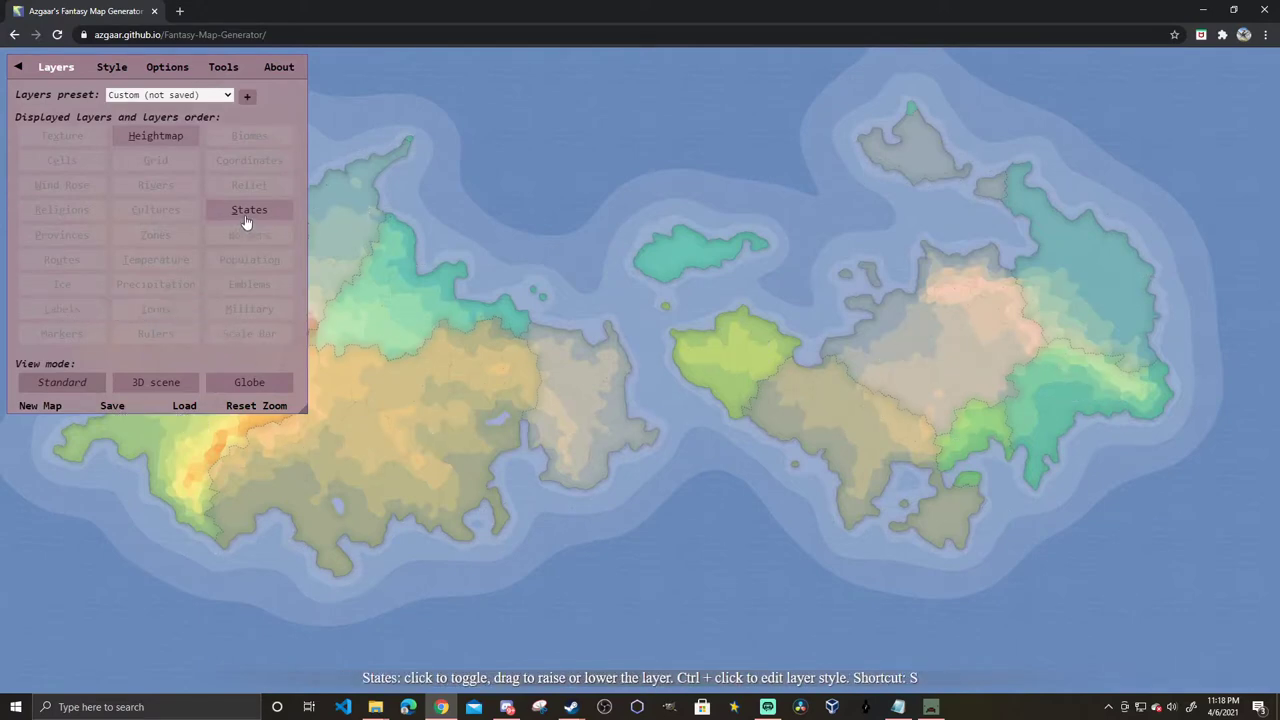
click(246, 219)
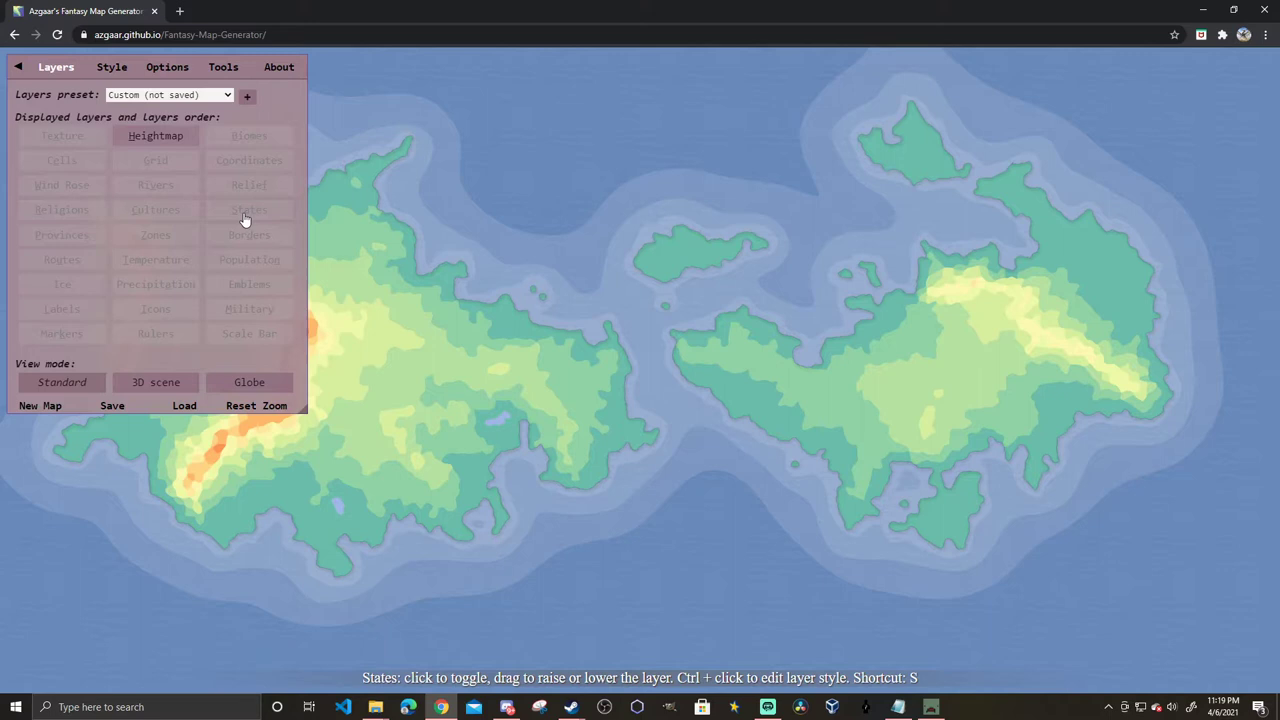
Apply the Monochrome (for heightmap) style preset, then show the Options settings.
click(113, 67)
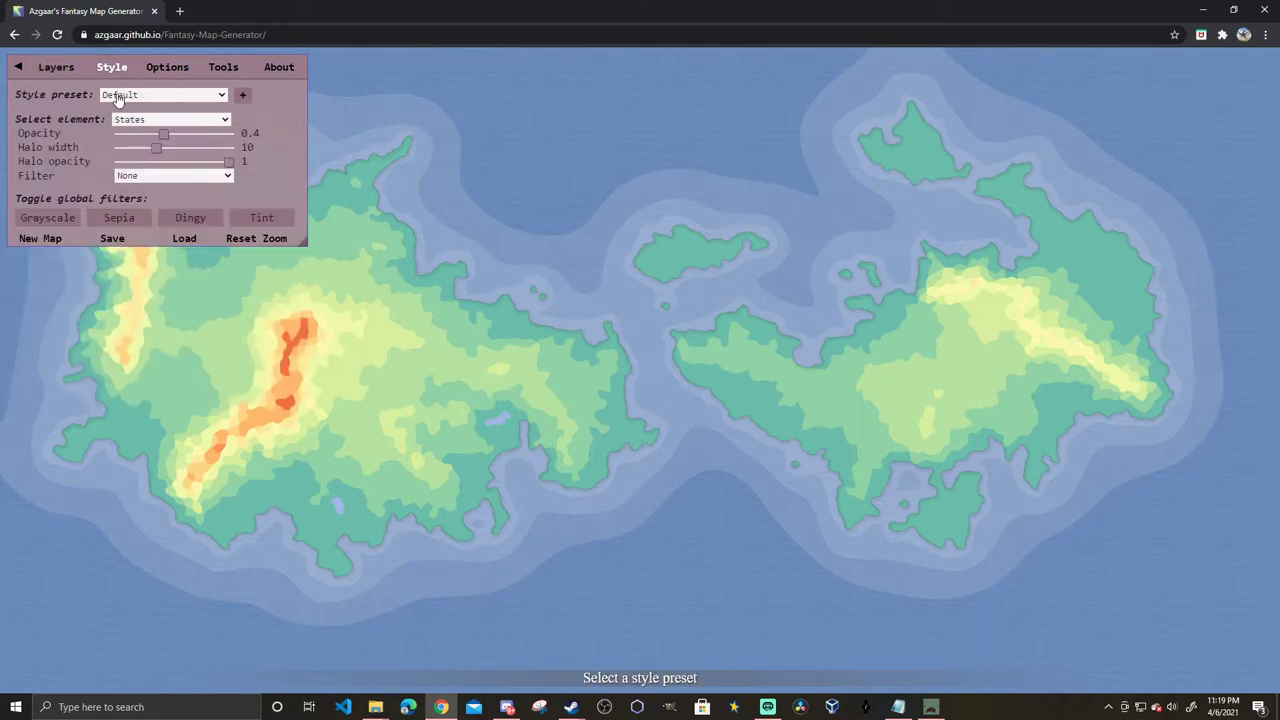
click(118, 98)
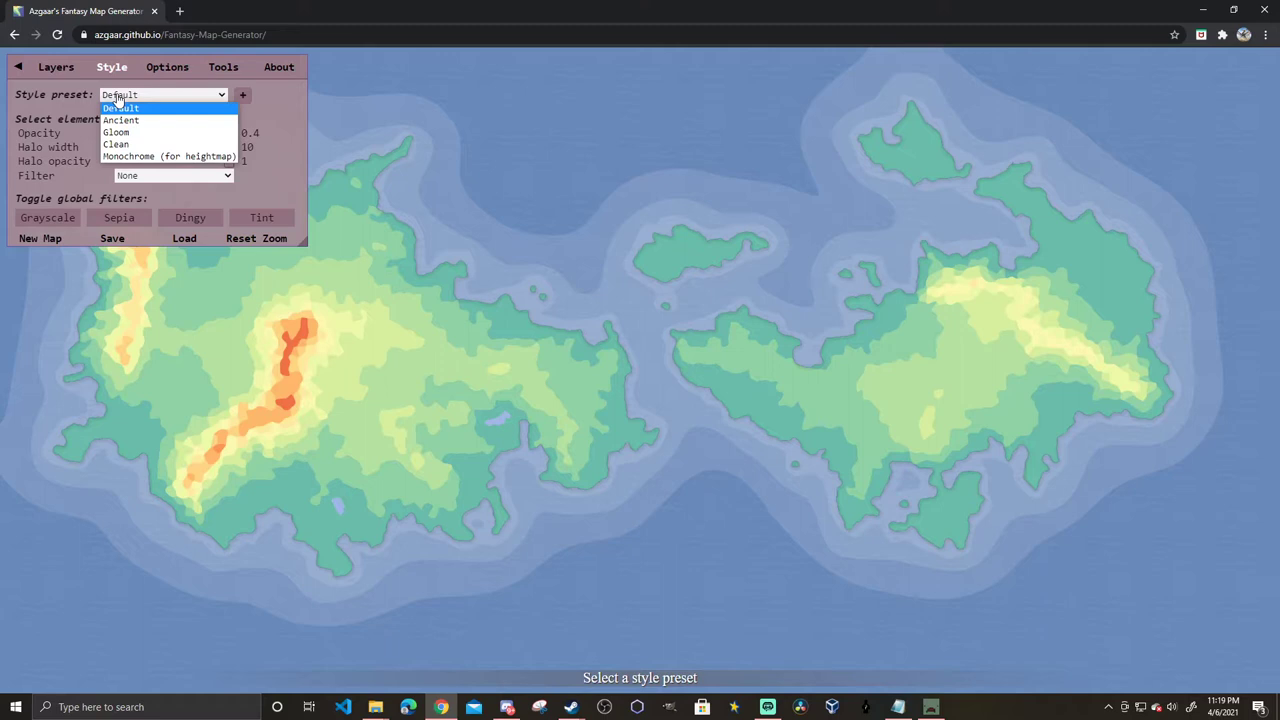
click(128, 157)
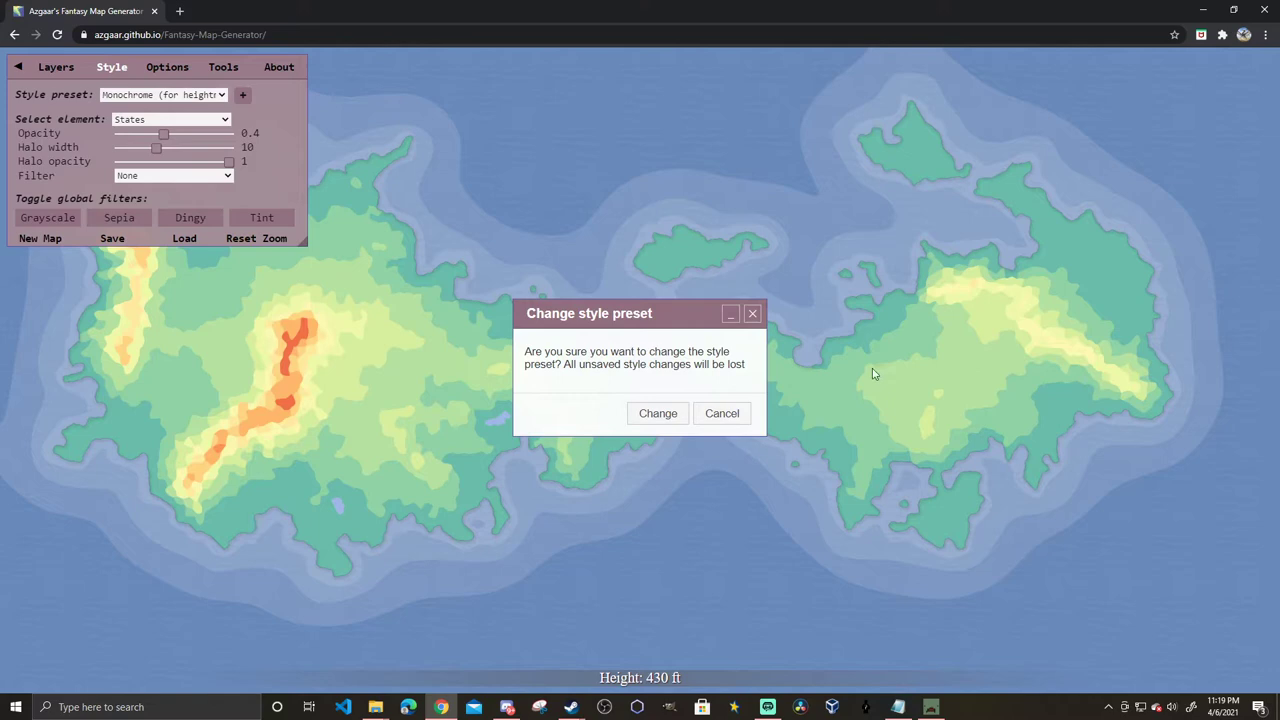
click(658, 413)
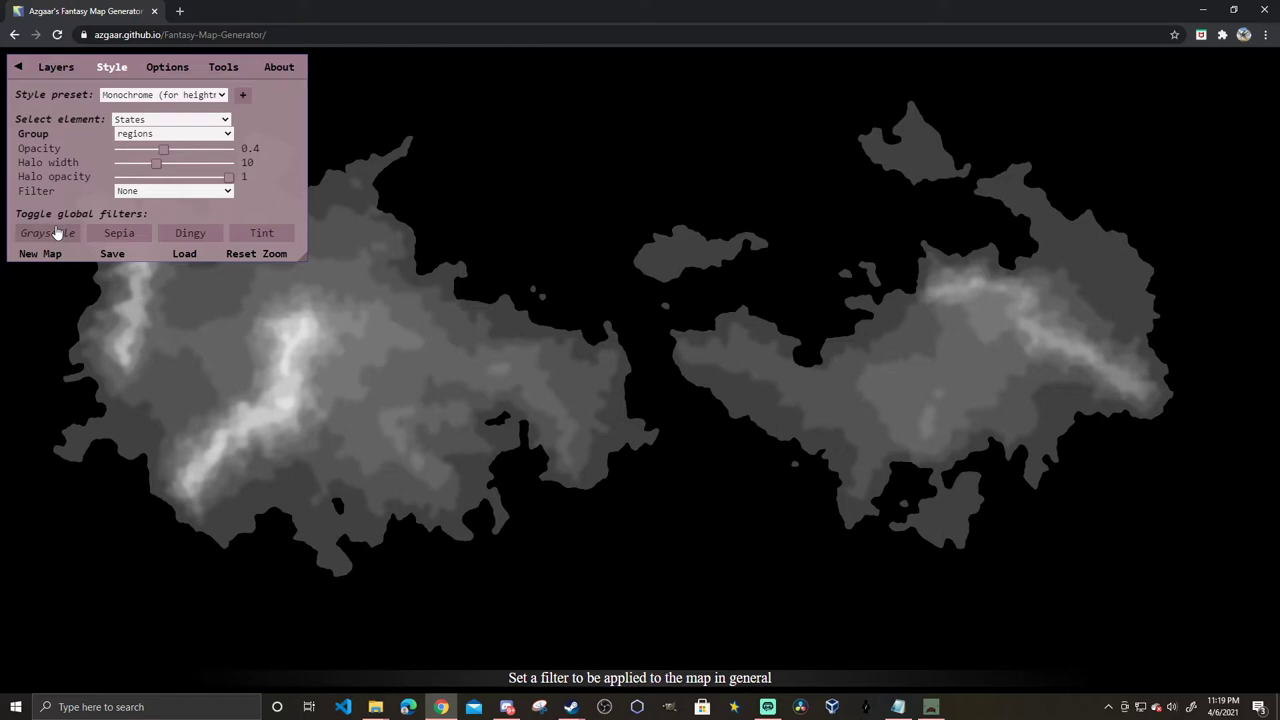
click(160, 67)
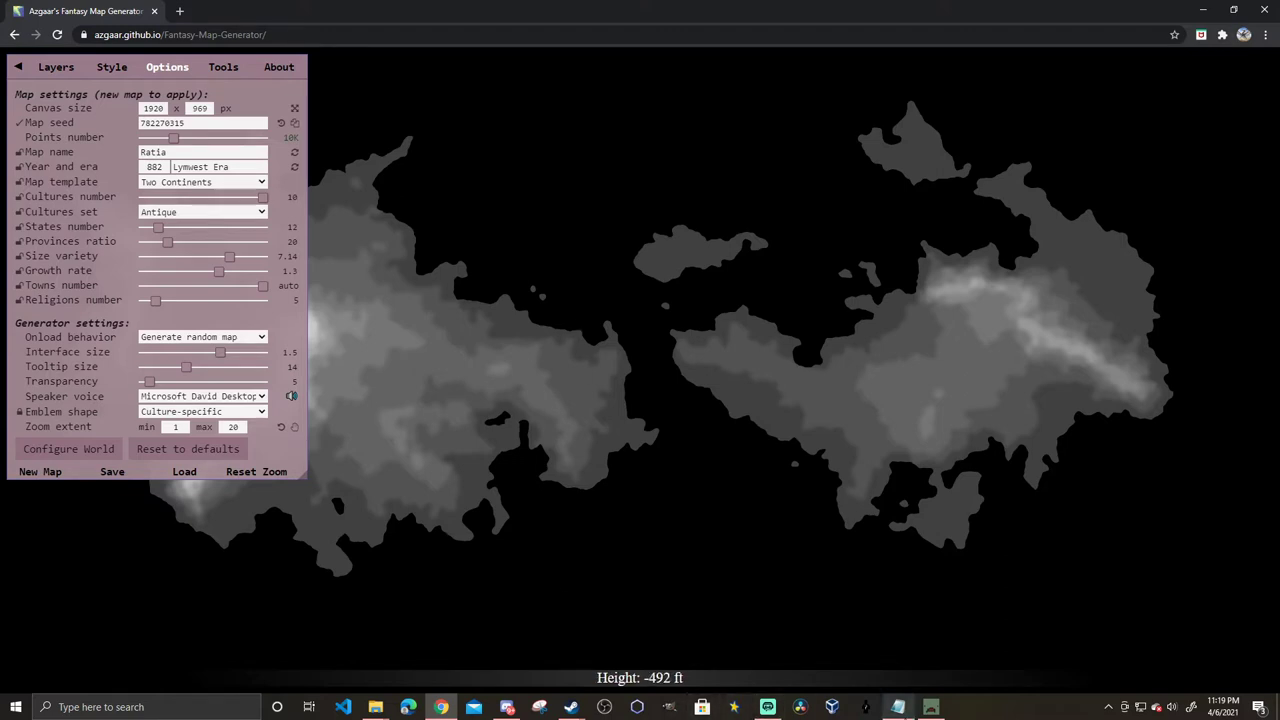
mouse_move(898, 707)
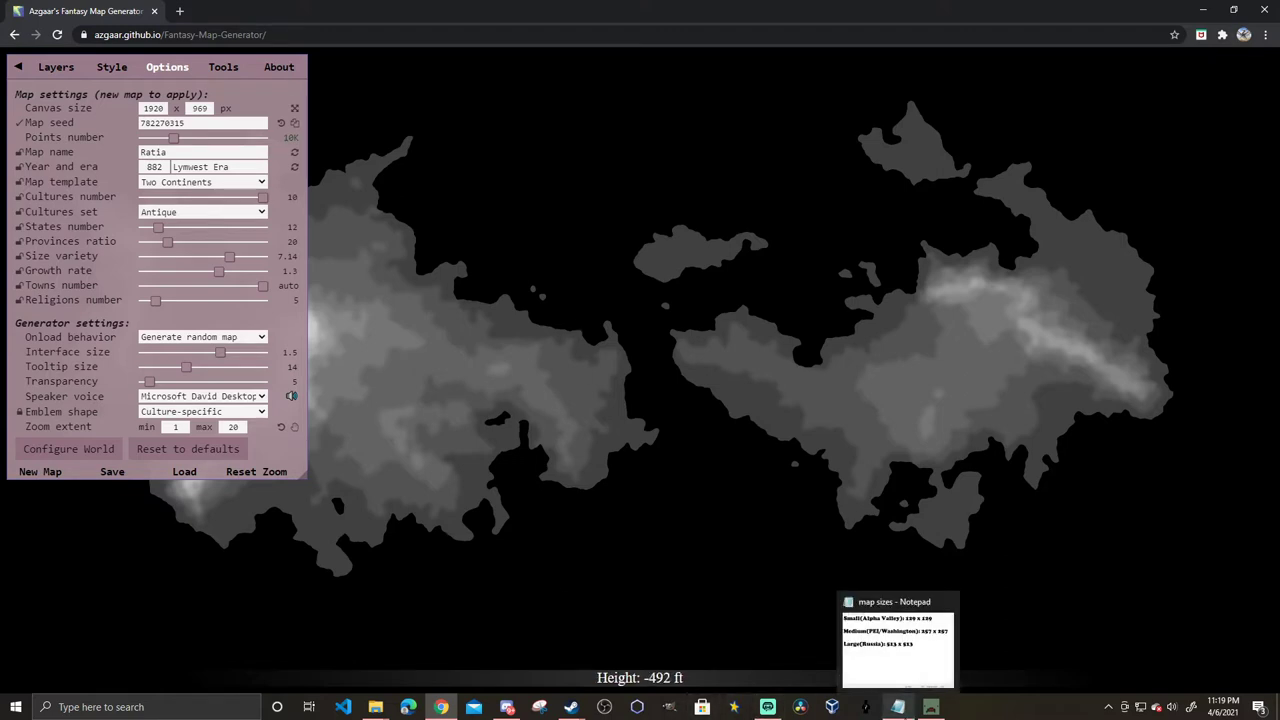
View the 'map sizes' note in Notepad, where Large is 513 x 513.
click(898, 707)
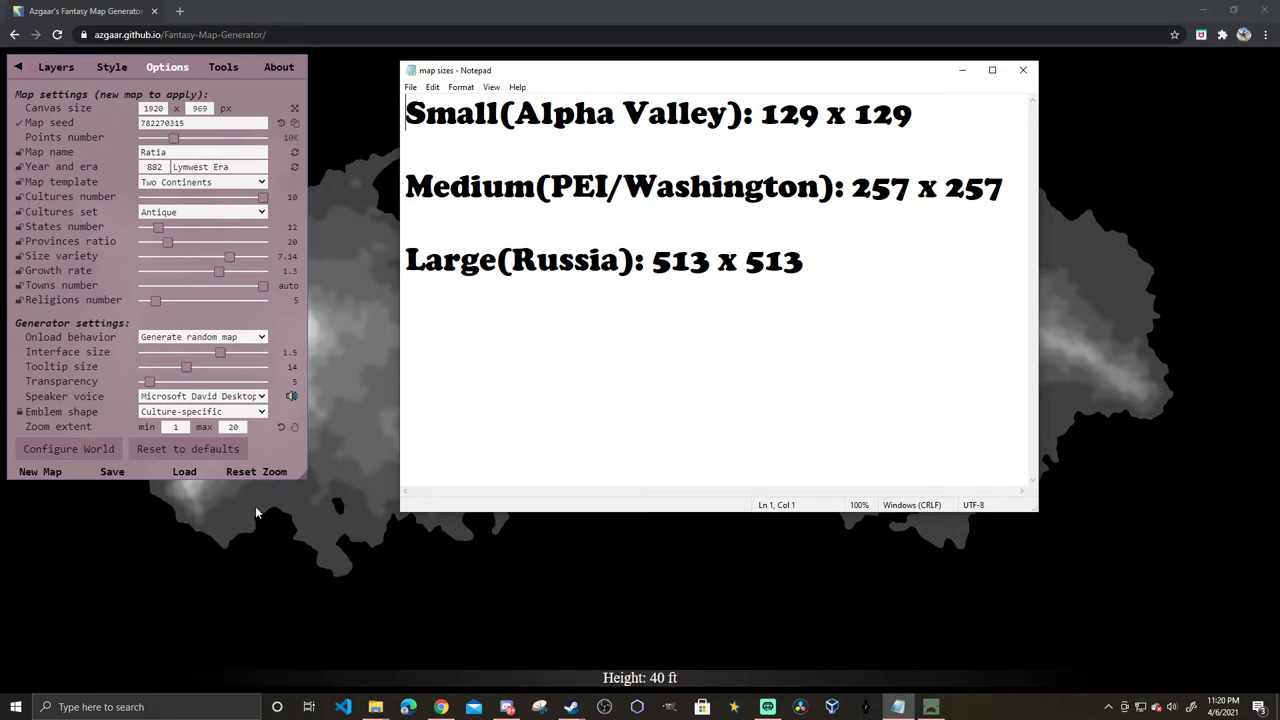
Enter 513 for both canvas width and height, then collapse the settings pane.
click(153, 108)
double_click(153, 108)
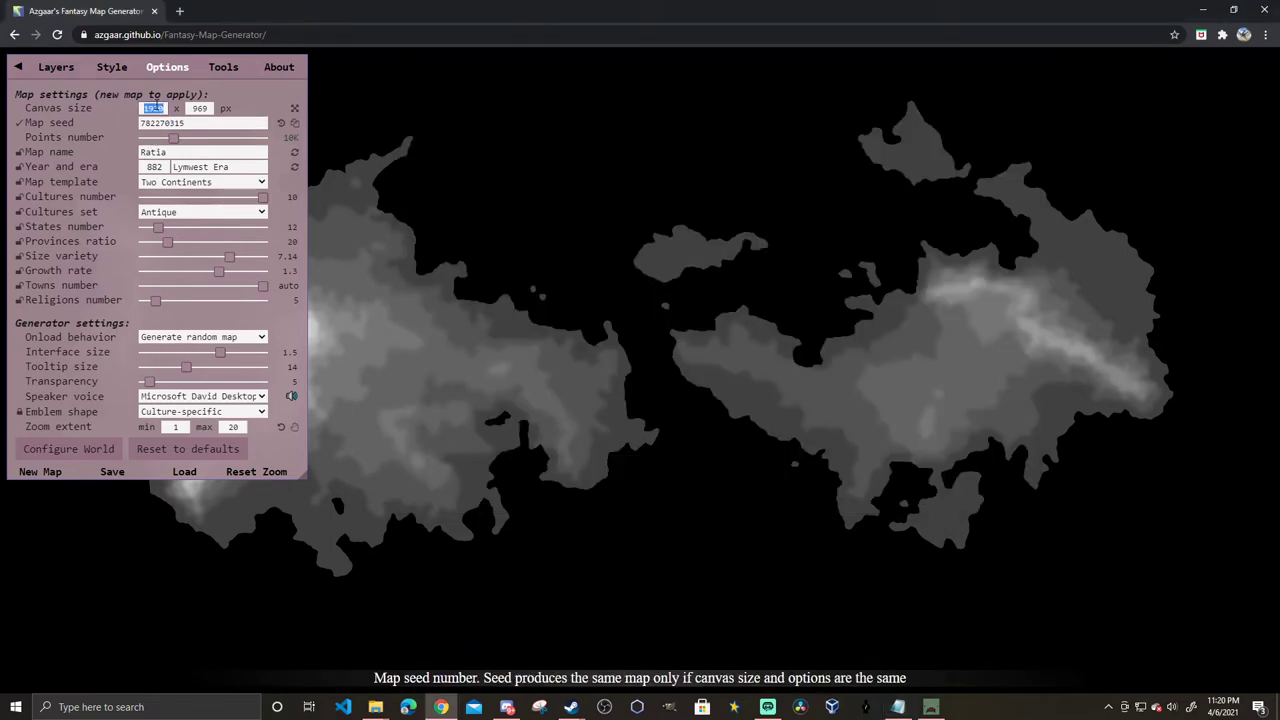
text(513)
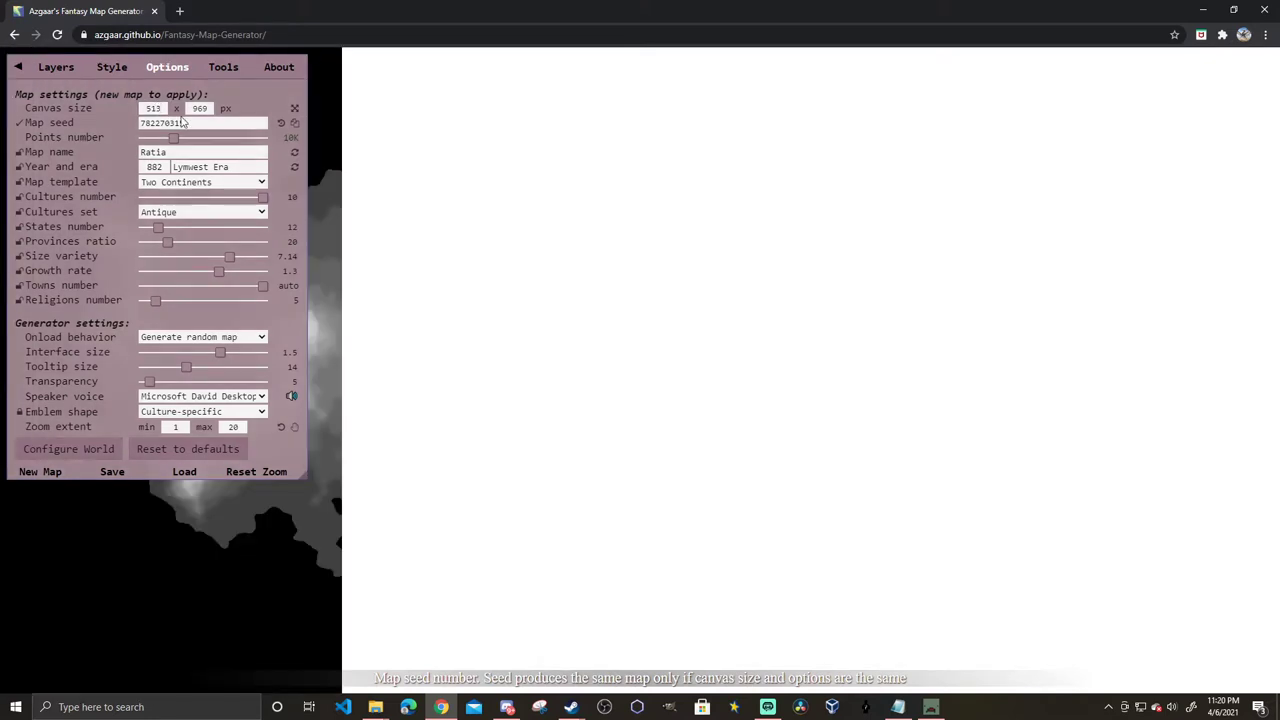
double_click(200, 108)
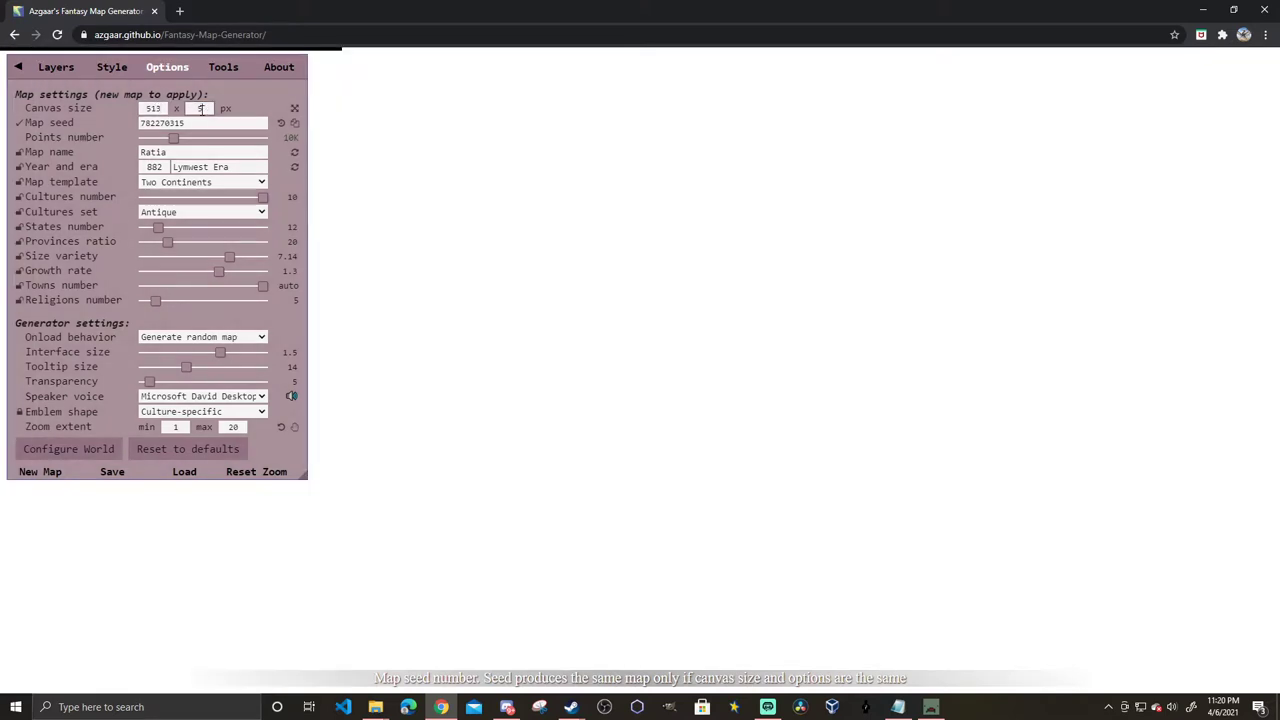
text(513)
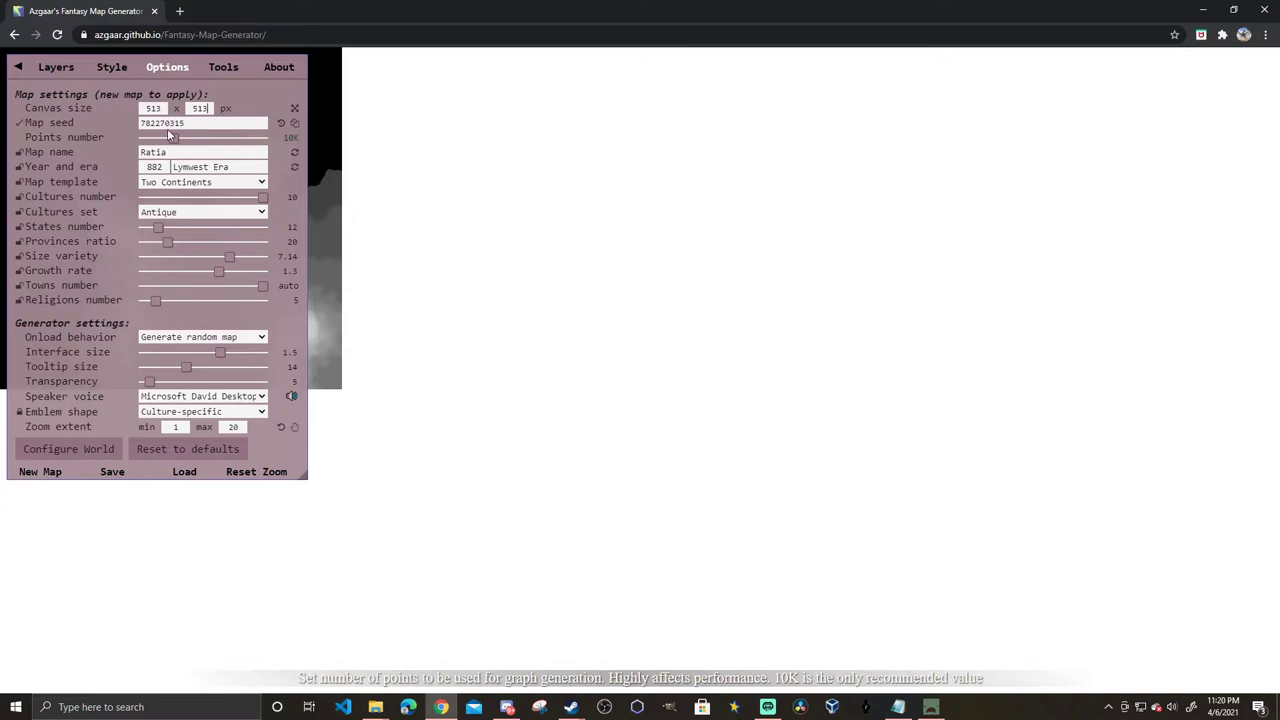
click(19, 68)
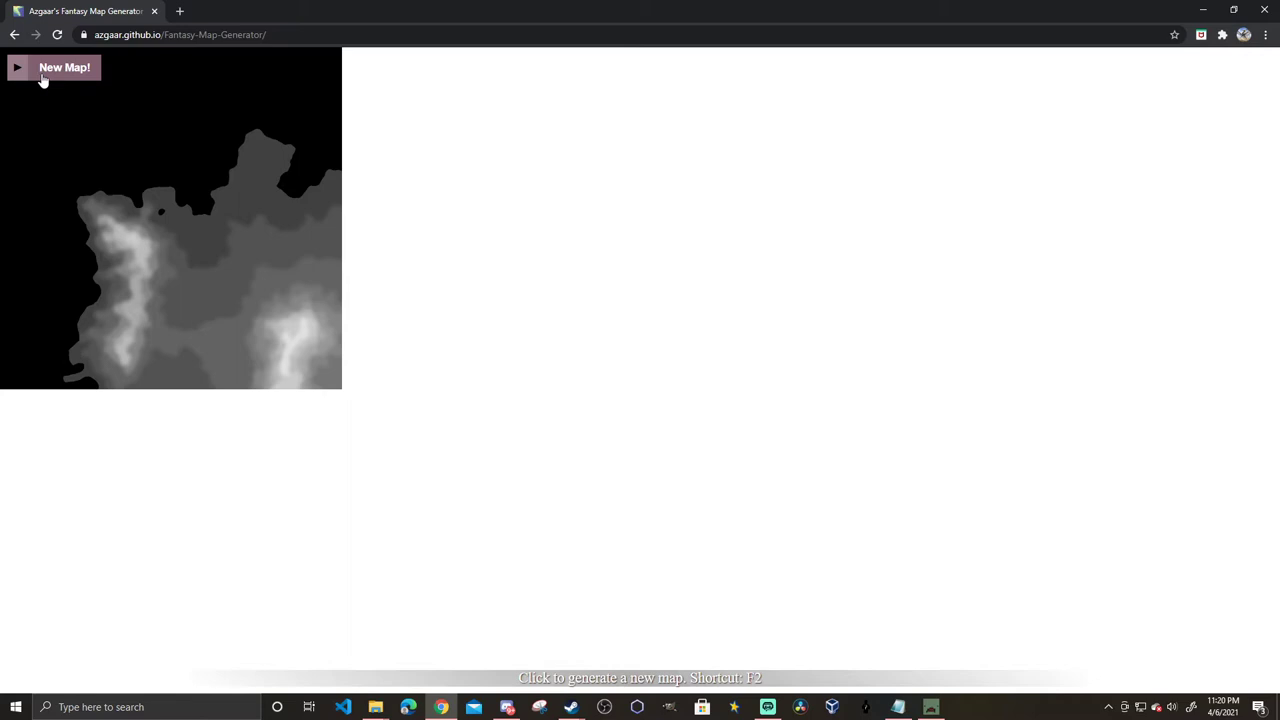
Generate new maps repeatedly until the Archipelago map Echiland appears on the 513 × 513 canvas.
click(43, 80)
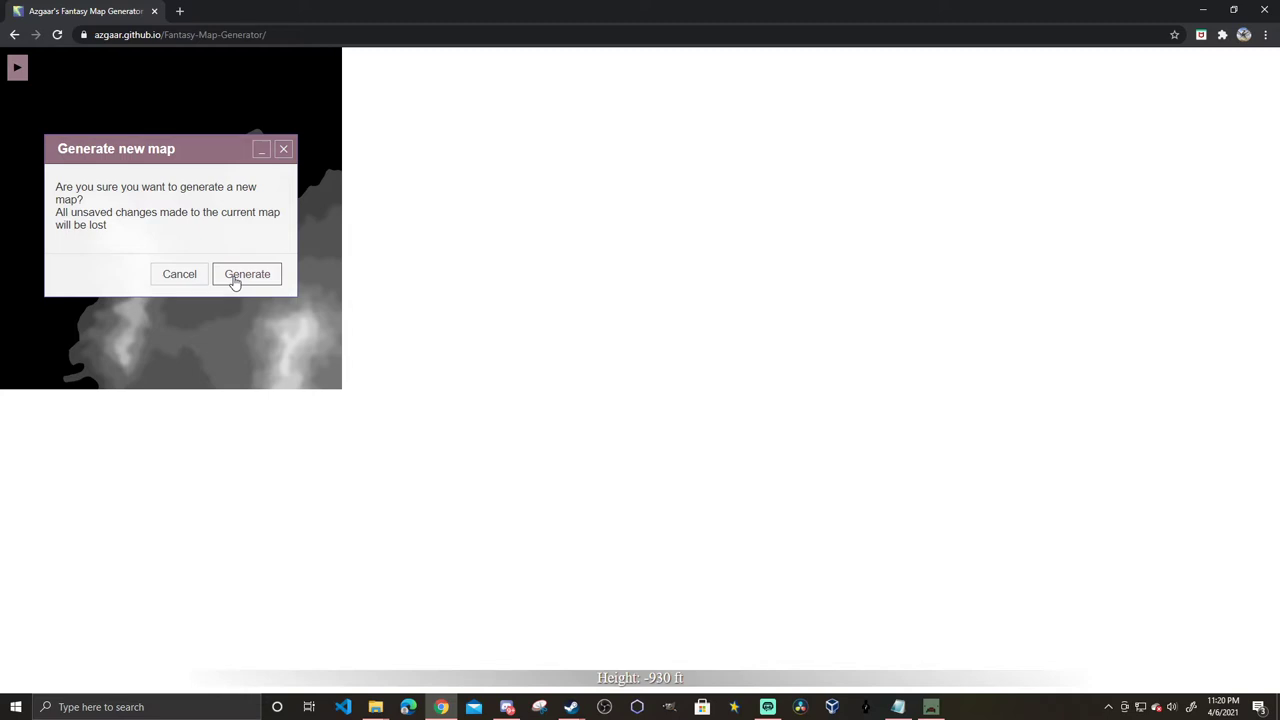
click(261, 276)
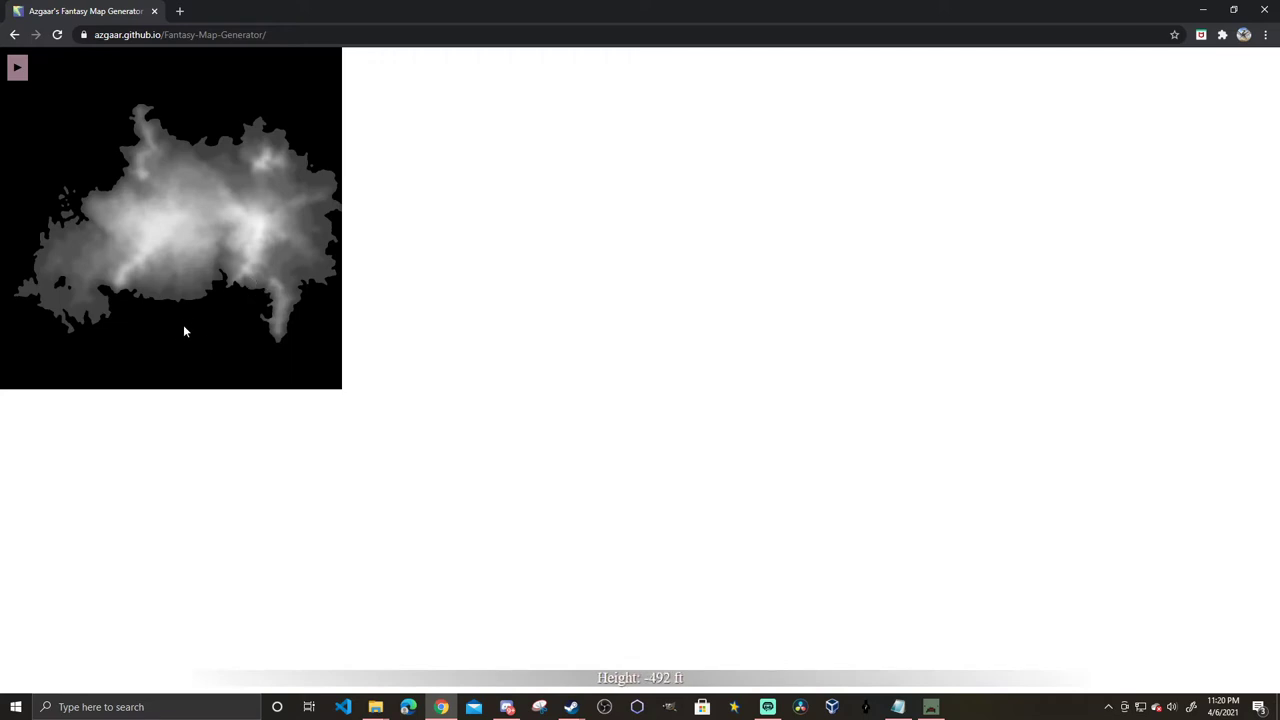
click(68, 70)
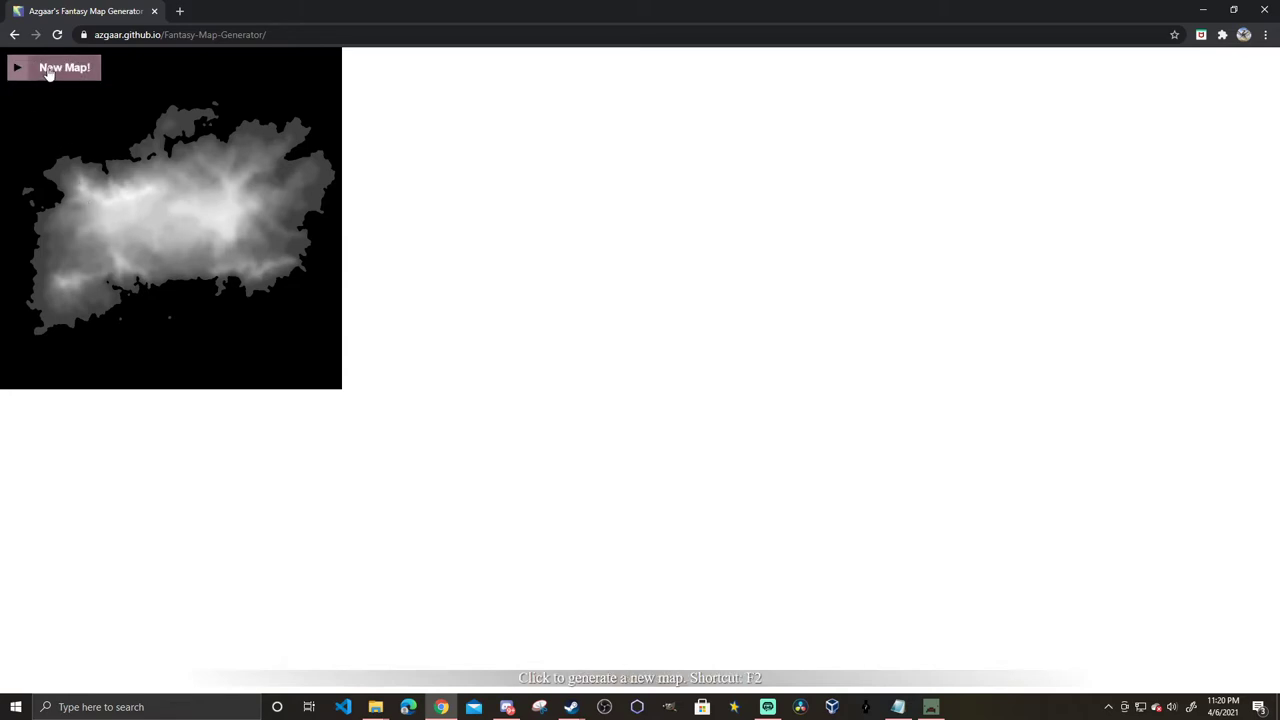
click(46, 74)
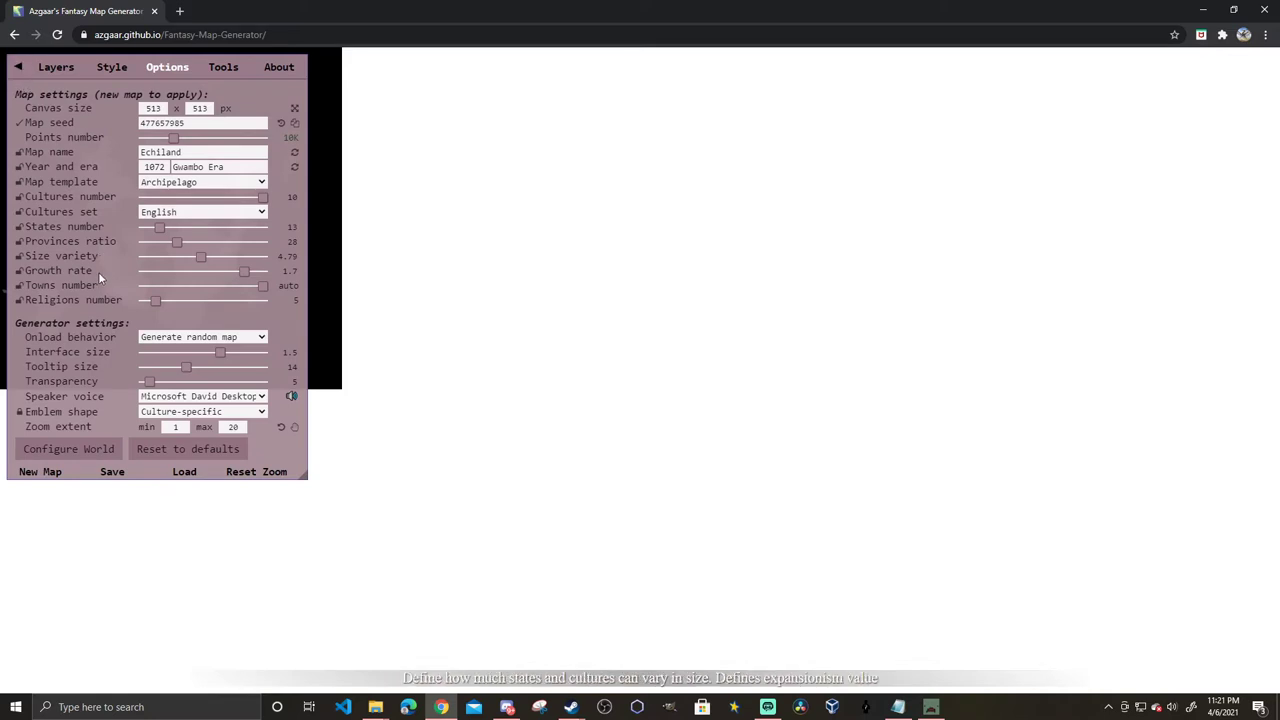
Export the Echiland map as a 513 × 513 PNG and show the downloaded file in its folder.
click(112, 474)
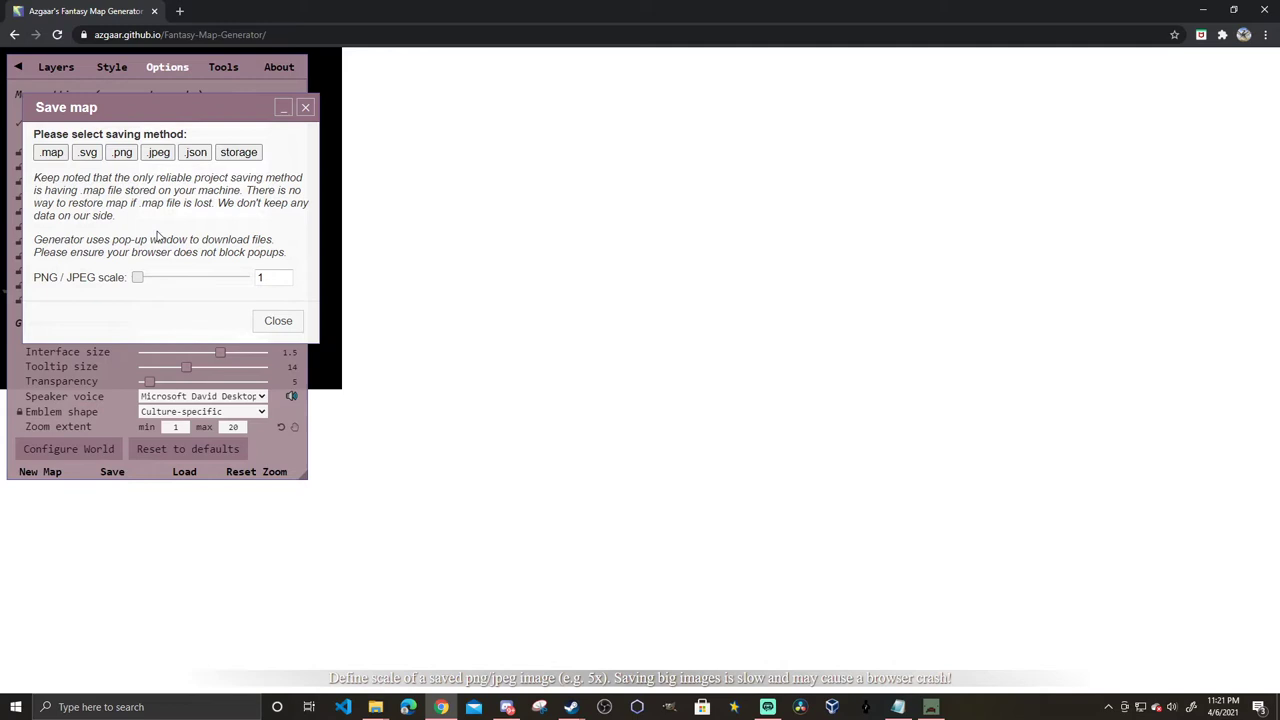
drag(143, 114, 595, 170)
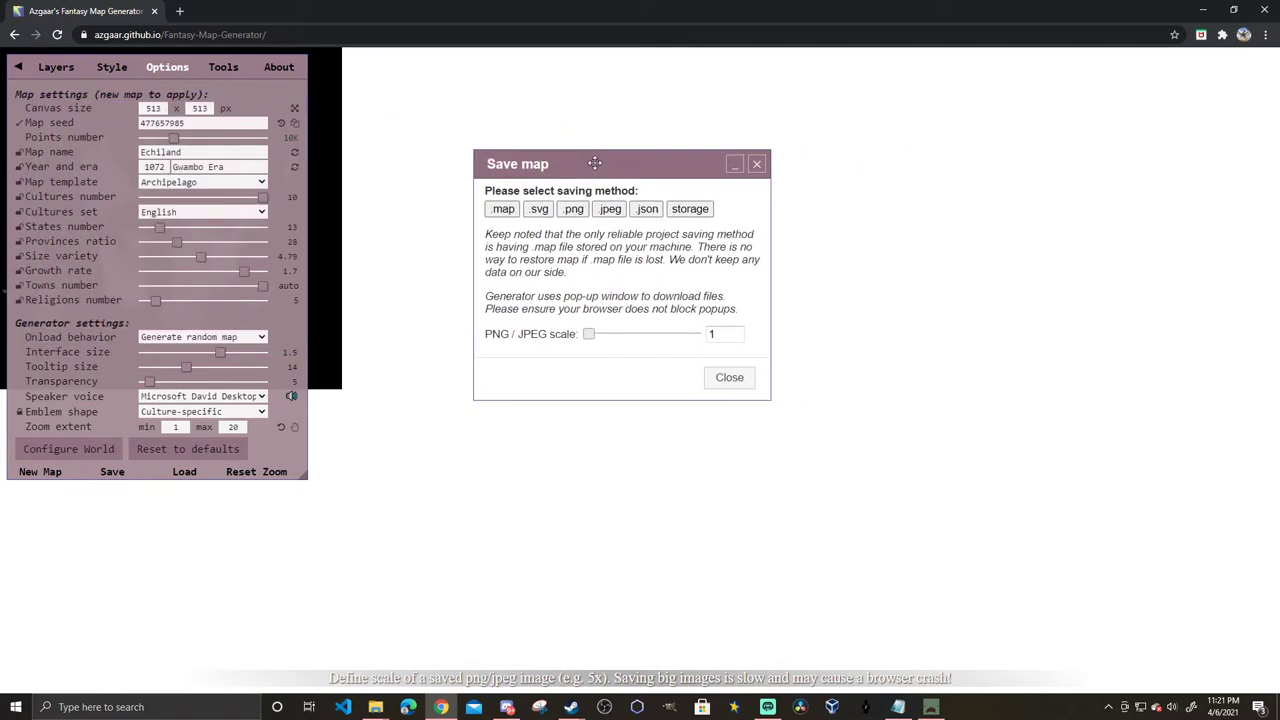
click(575, 212)
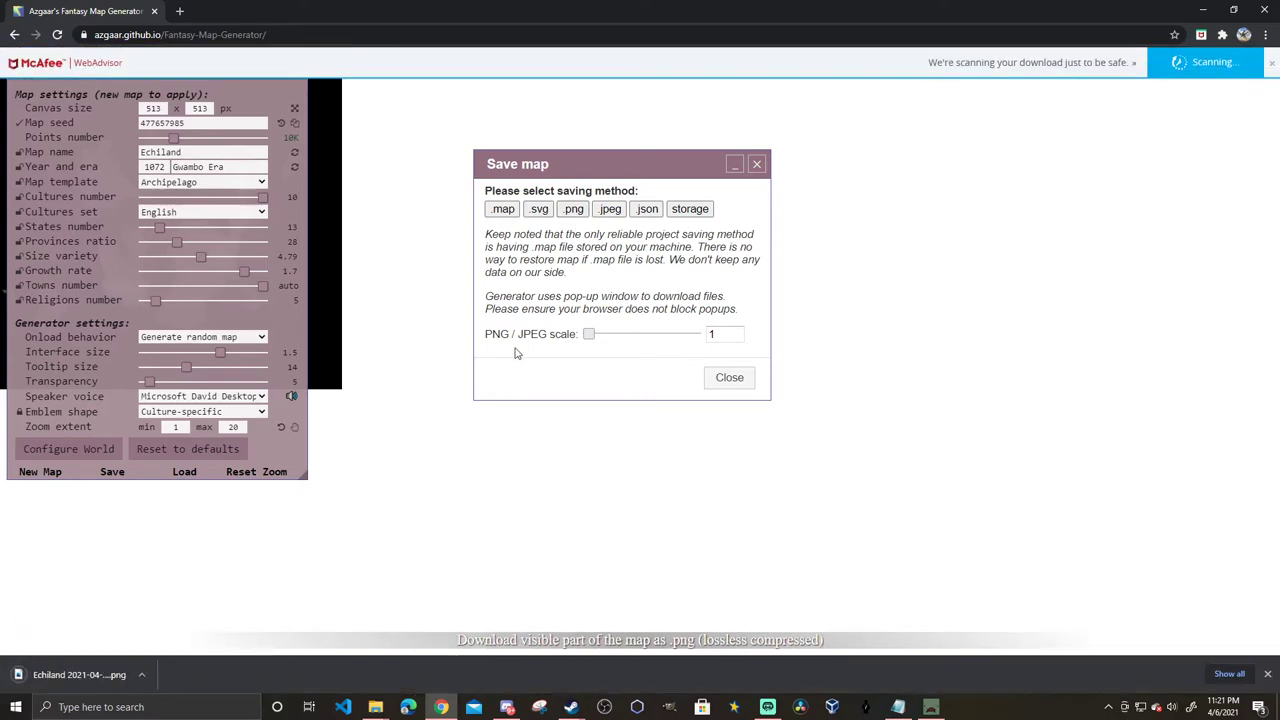
click(141, 678)
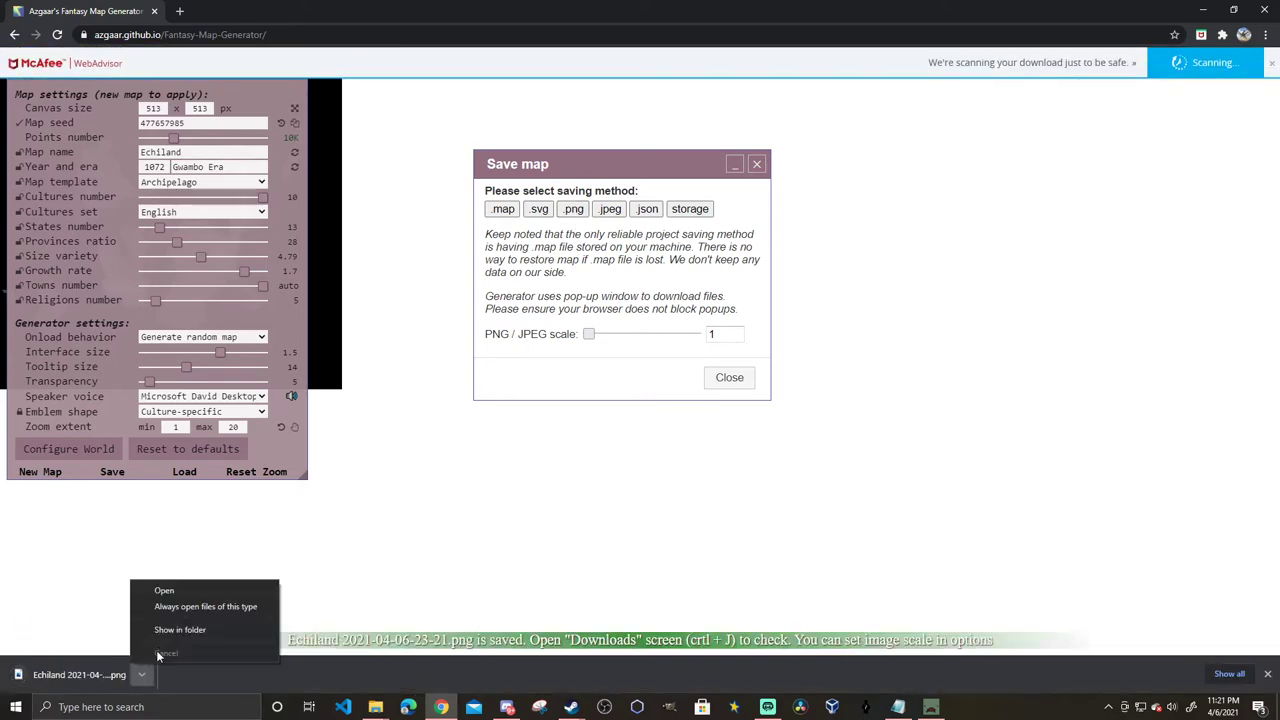
click(165, 631)
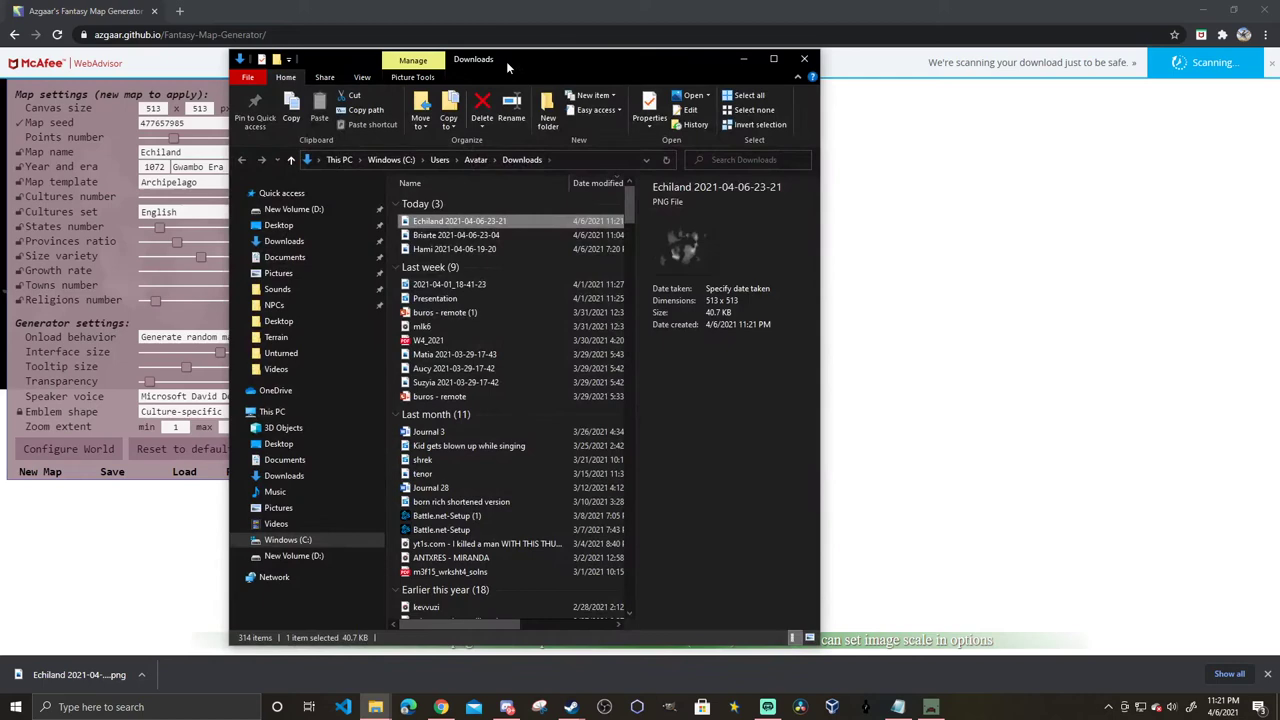
Move Downloads to the left, close the extra Maps window, and bring the Terrain window forward.
drag(514, 59, 280, 64)
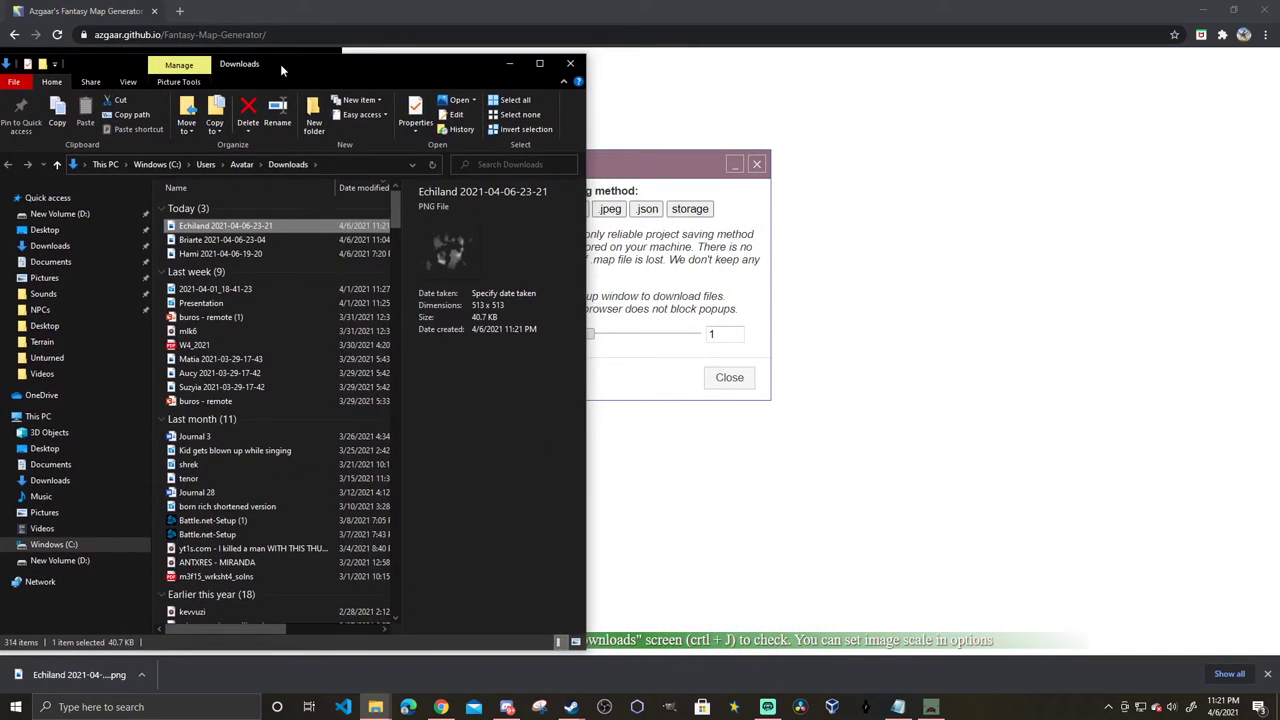
click(378, 707)
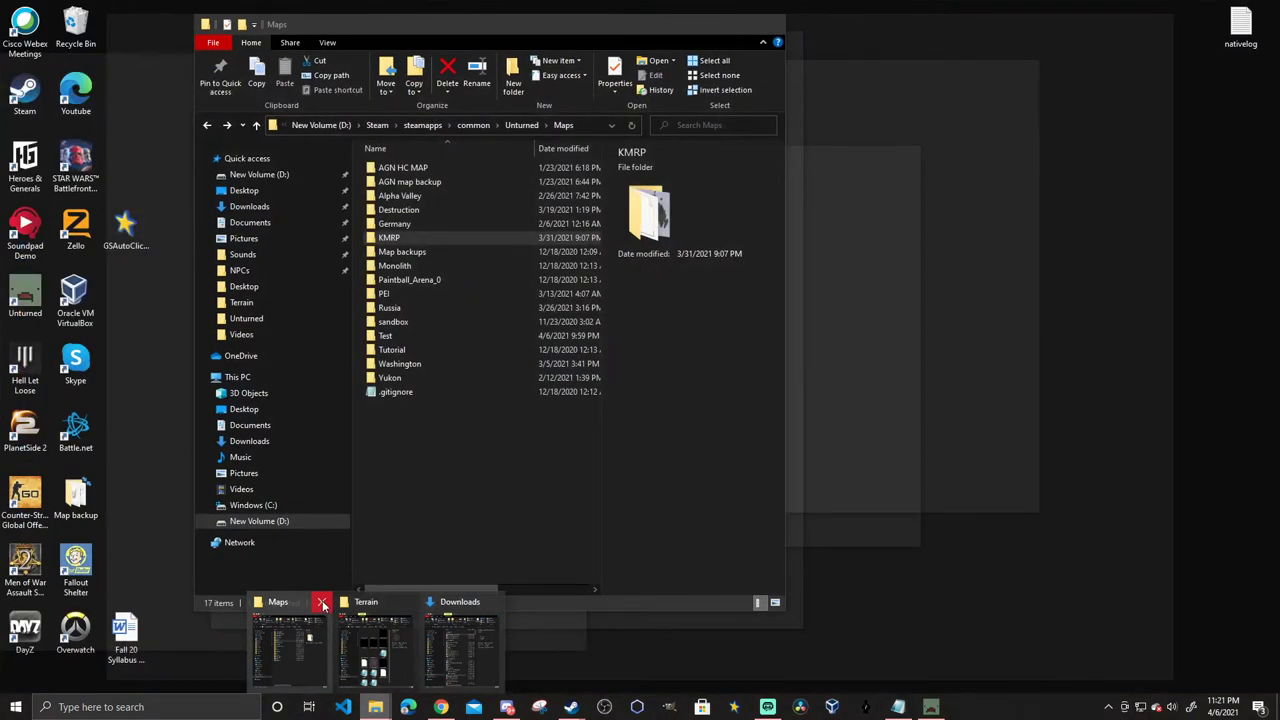
click(322, 602)
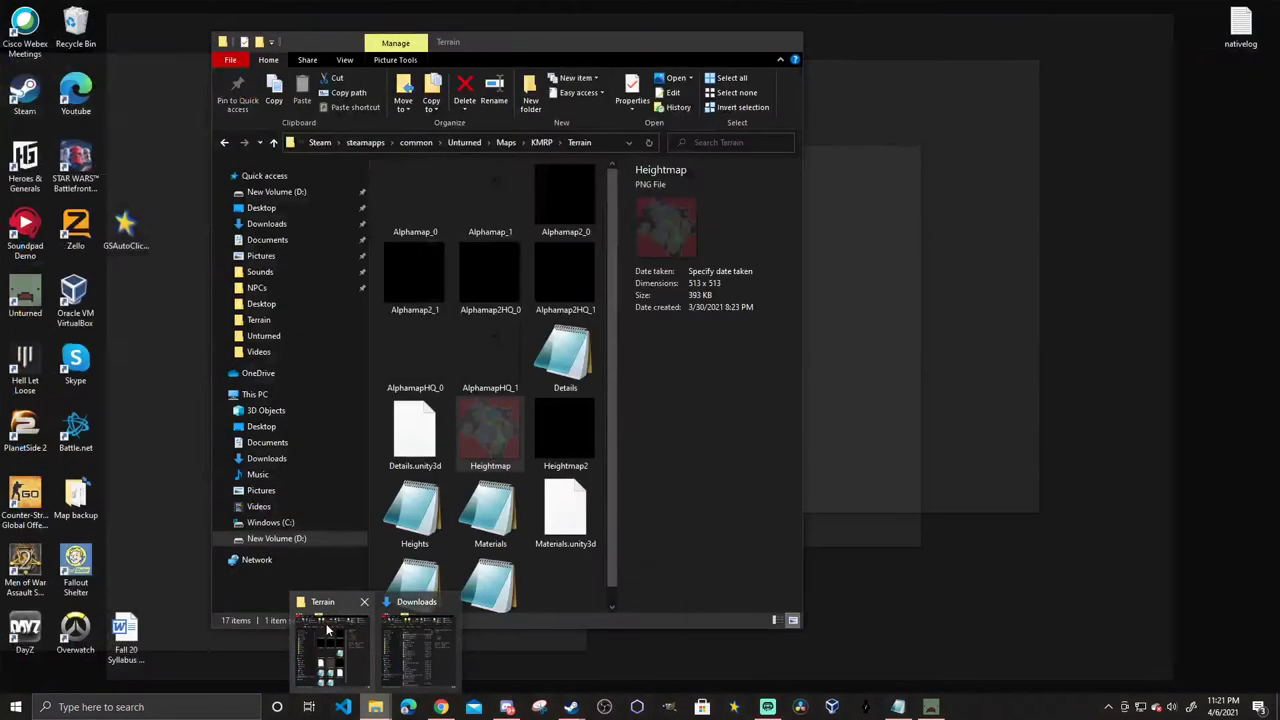
click(331, 621)
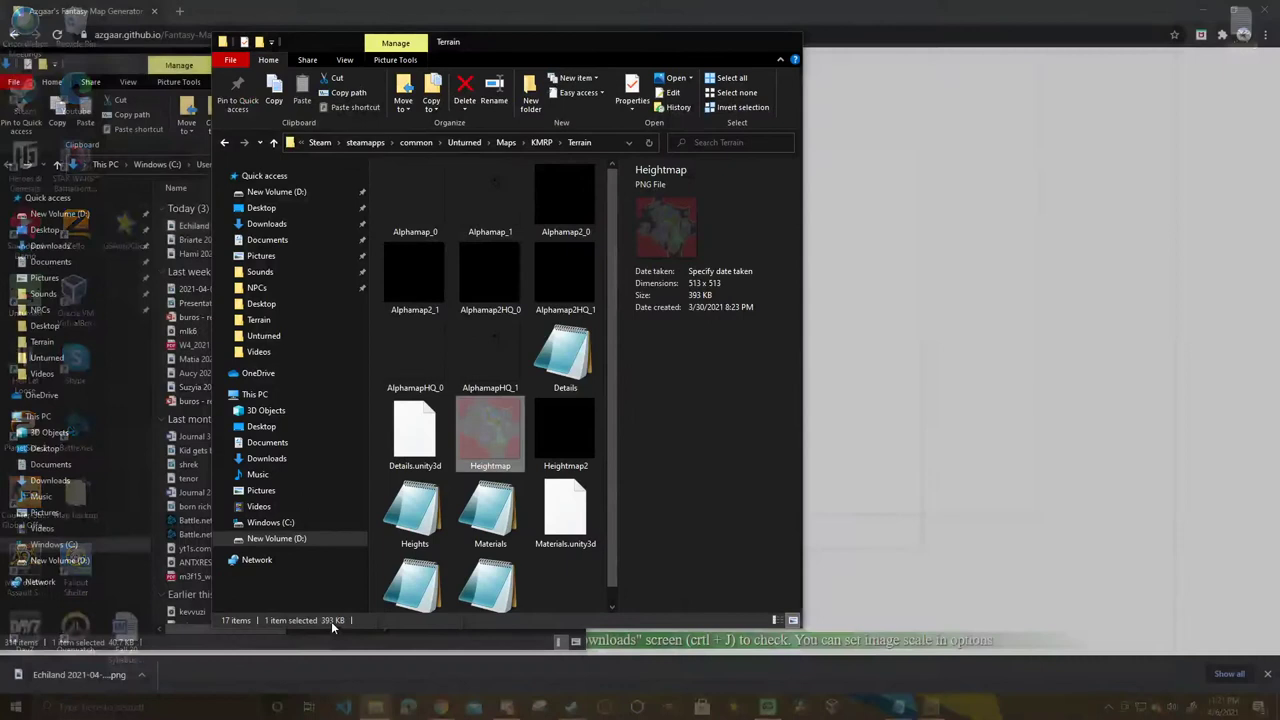
Navigate the second window to Unturned > Maps > Test and place it on the right.
click(464, 142)
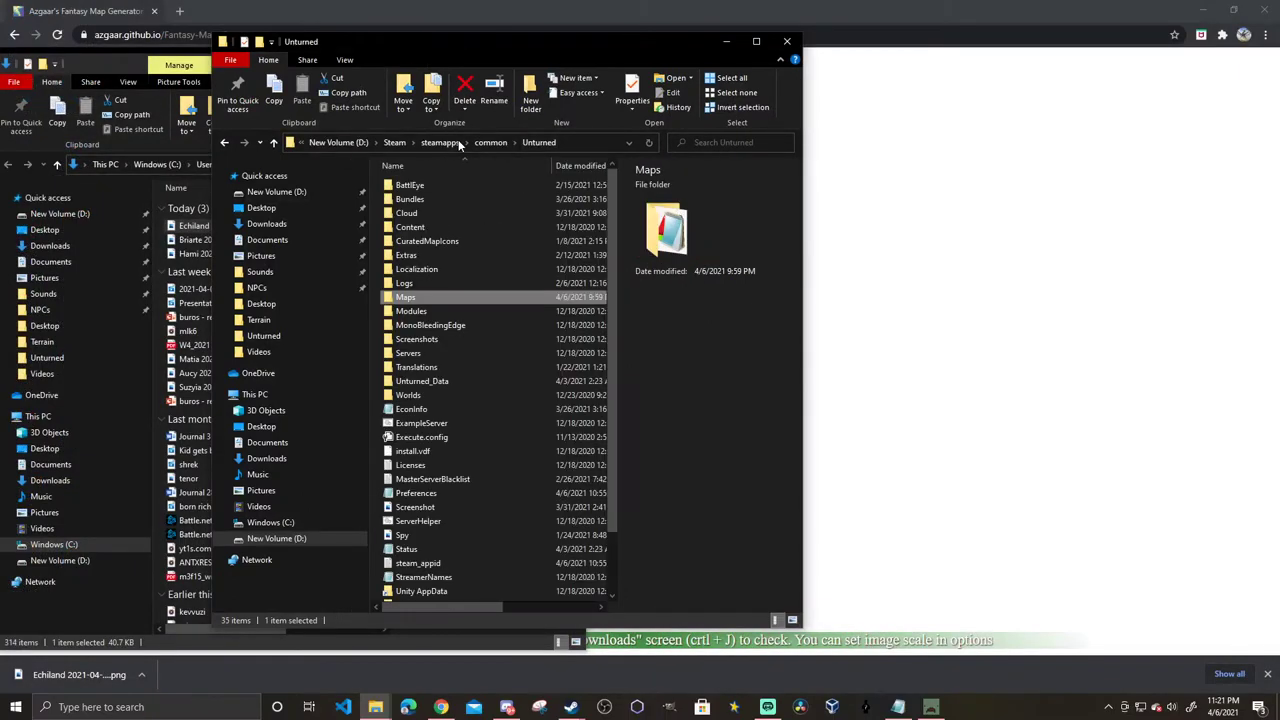
double_click(435, 297)
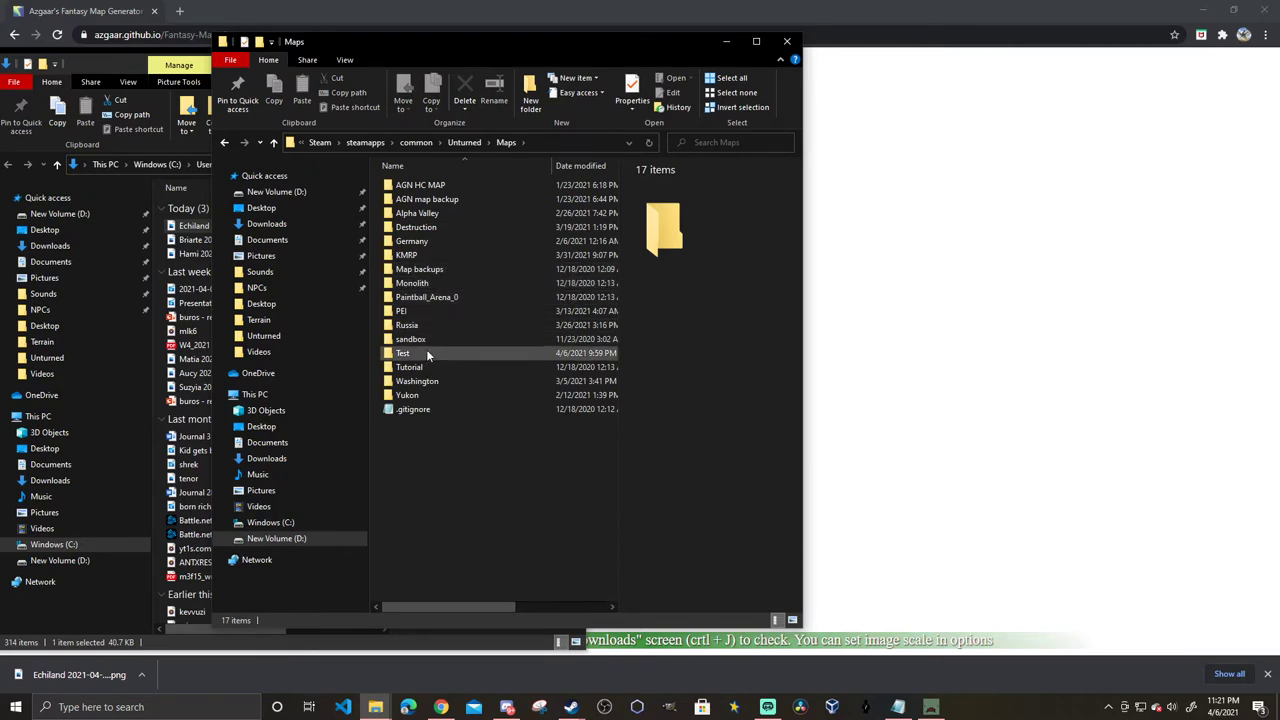
double_click(427, 353)
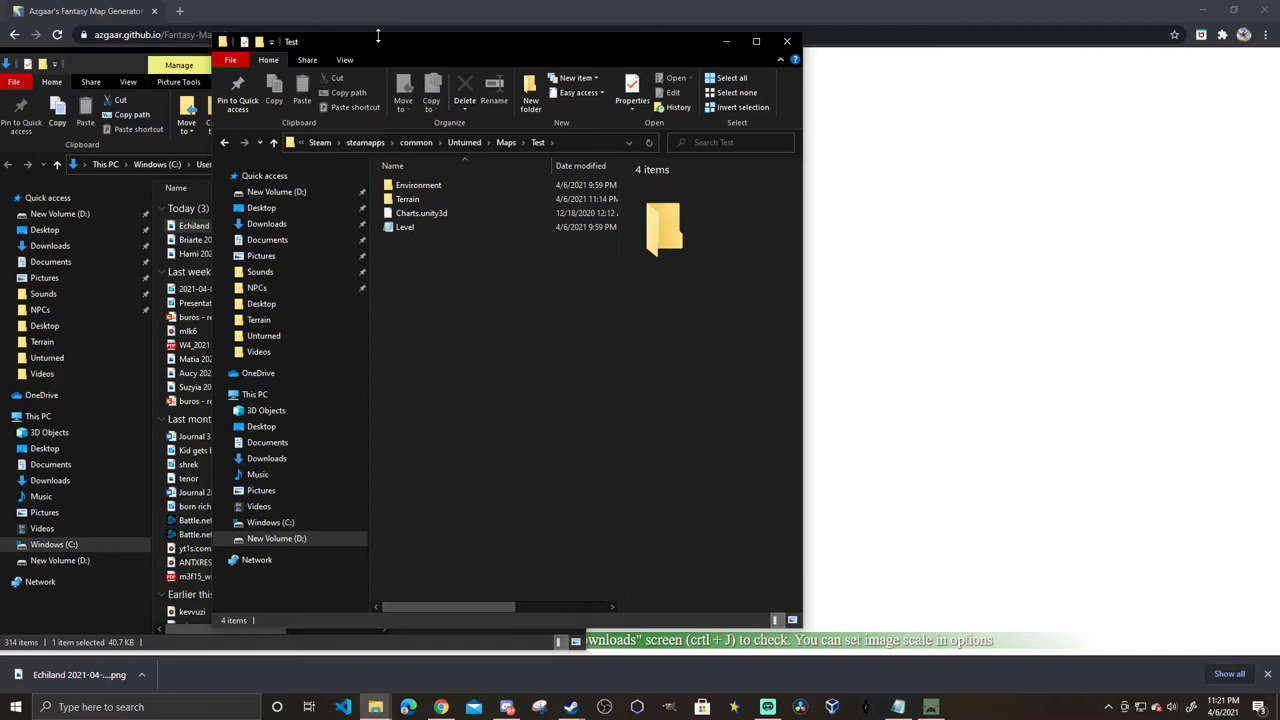
drag(380, 46, 763, 65)
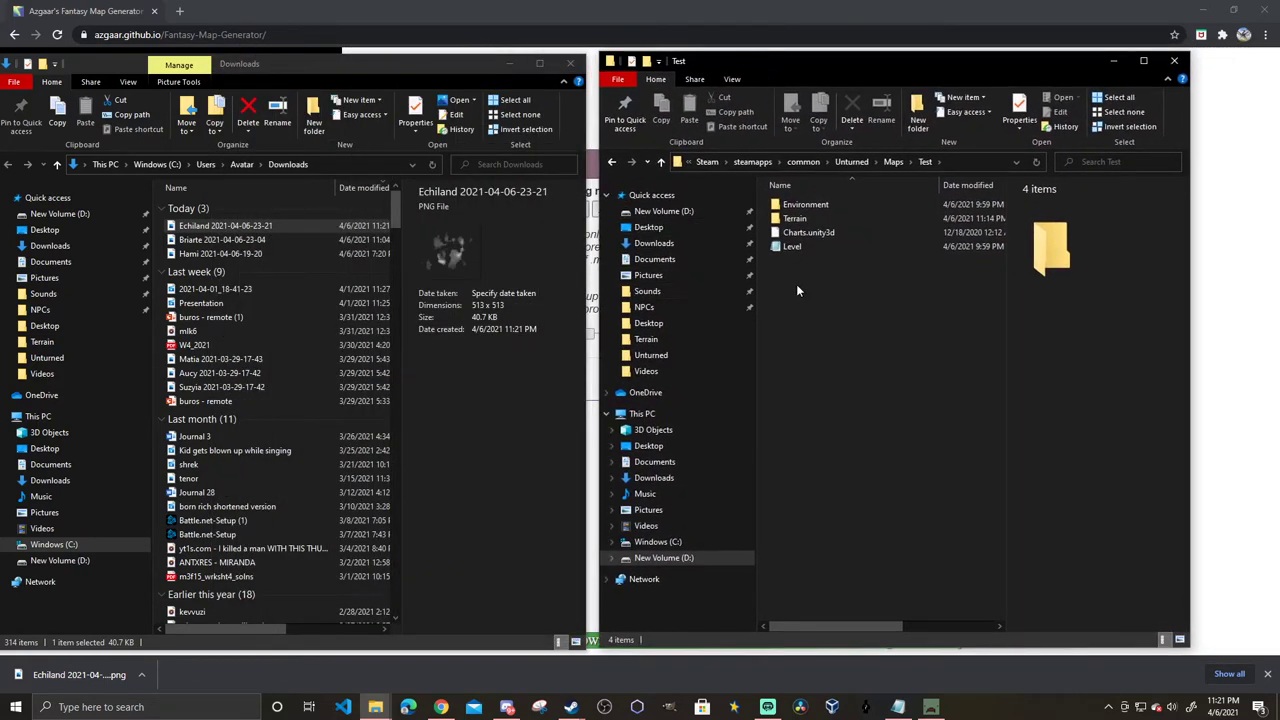
Copy the Echiland PNG from Downloads into Test\Terrain and rename the copy 'Heightmap'.
double_click(799, 218)
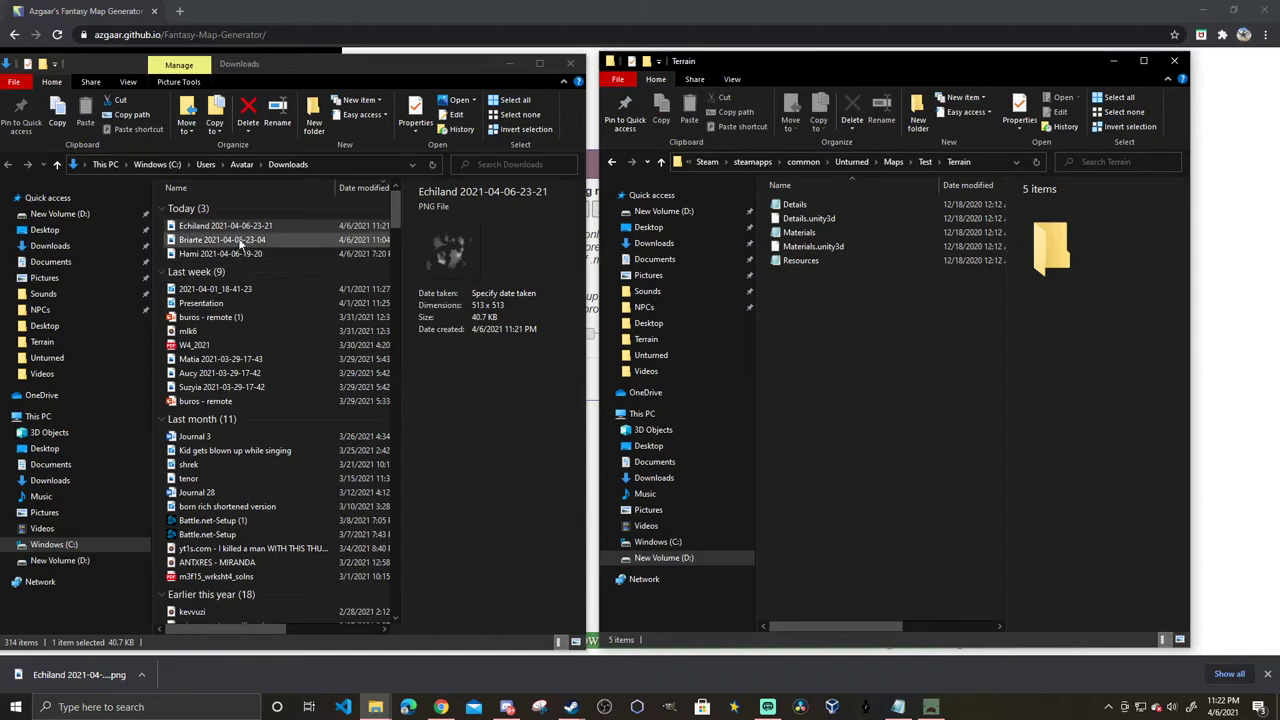
drag(245, 229, 867, 361)
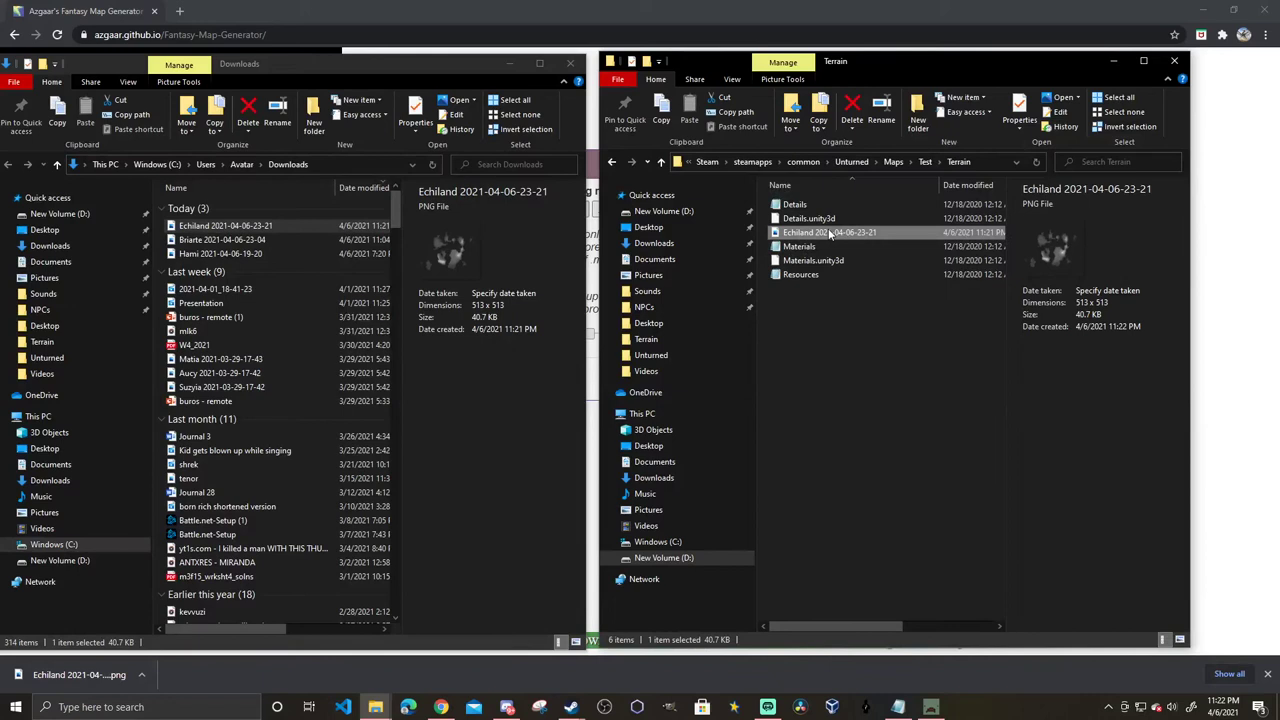
right_click(829, 235)
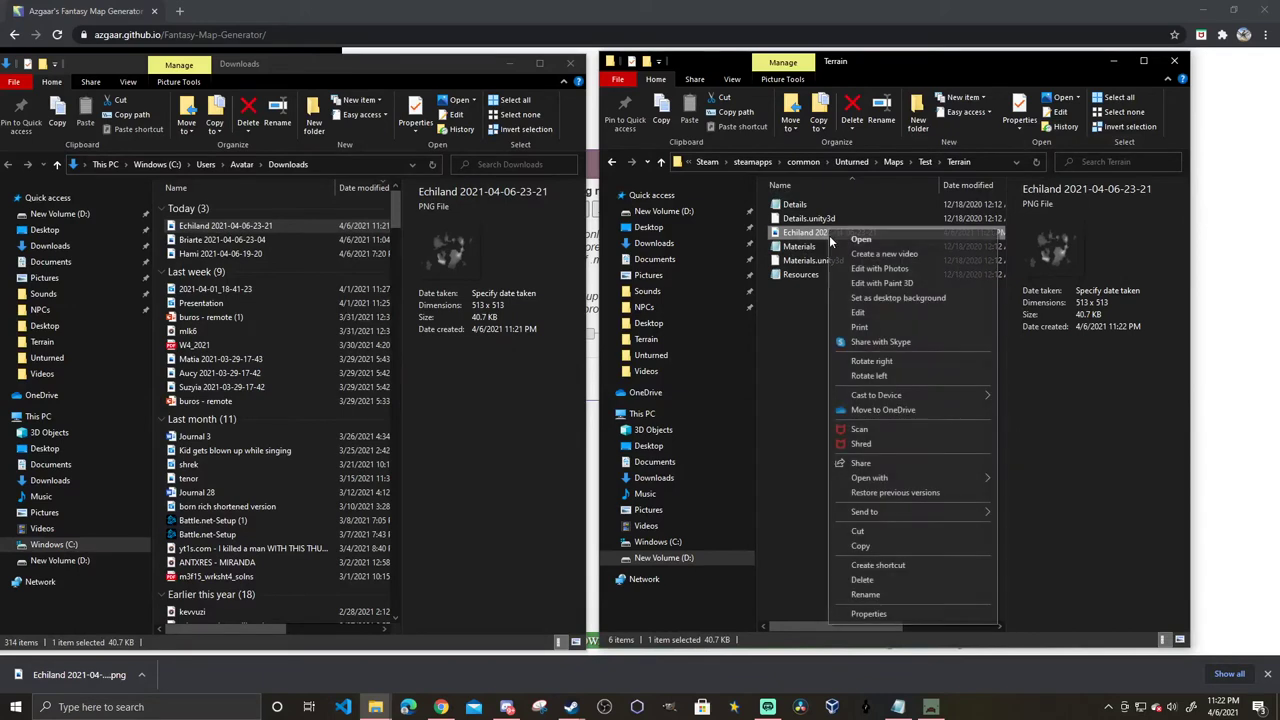
click(866, 594)
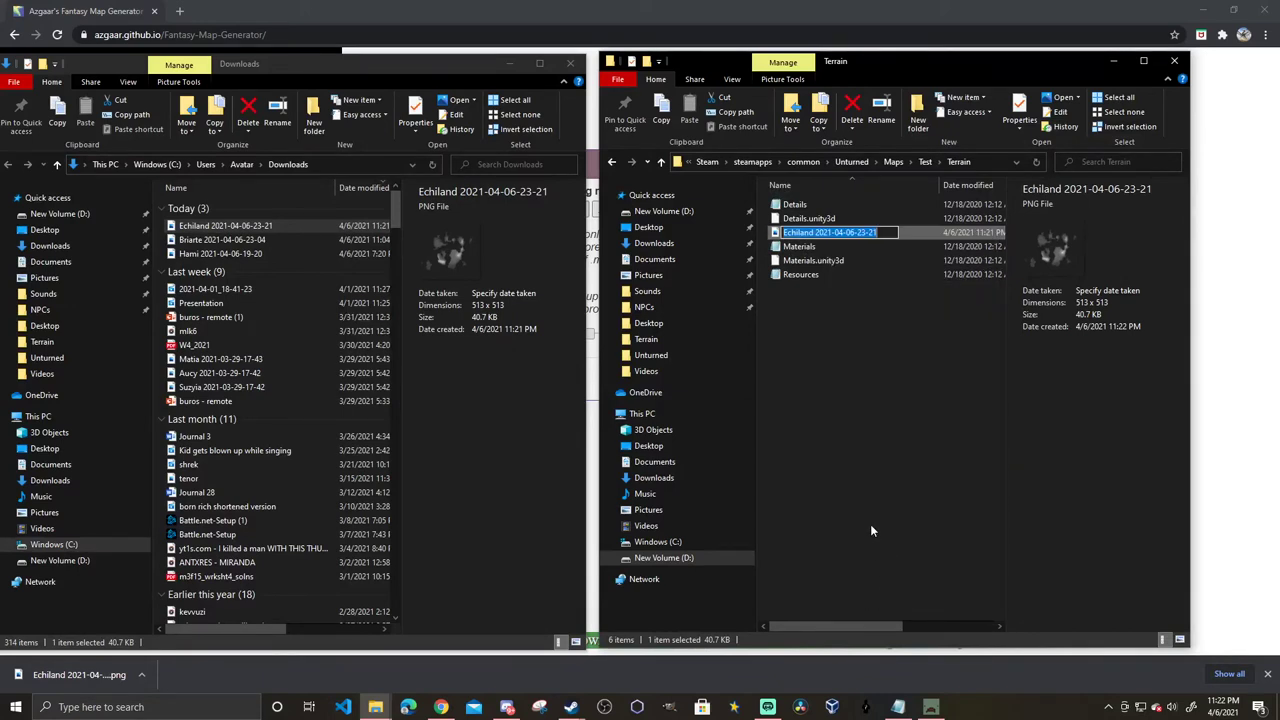
text(He)
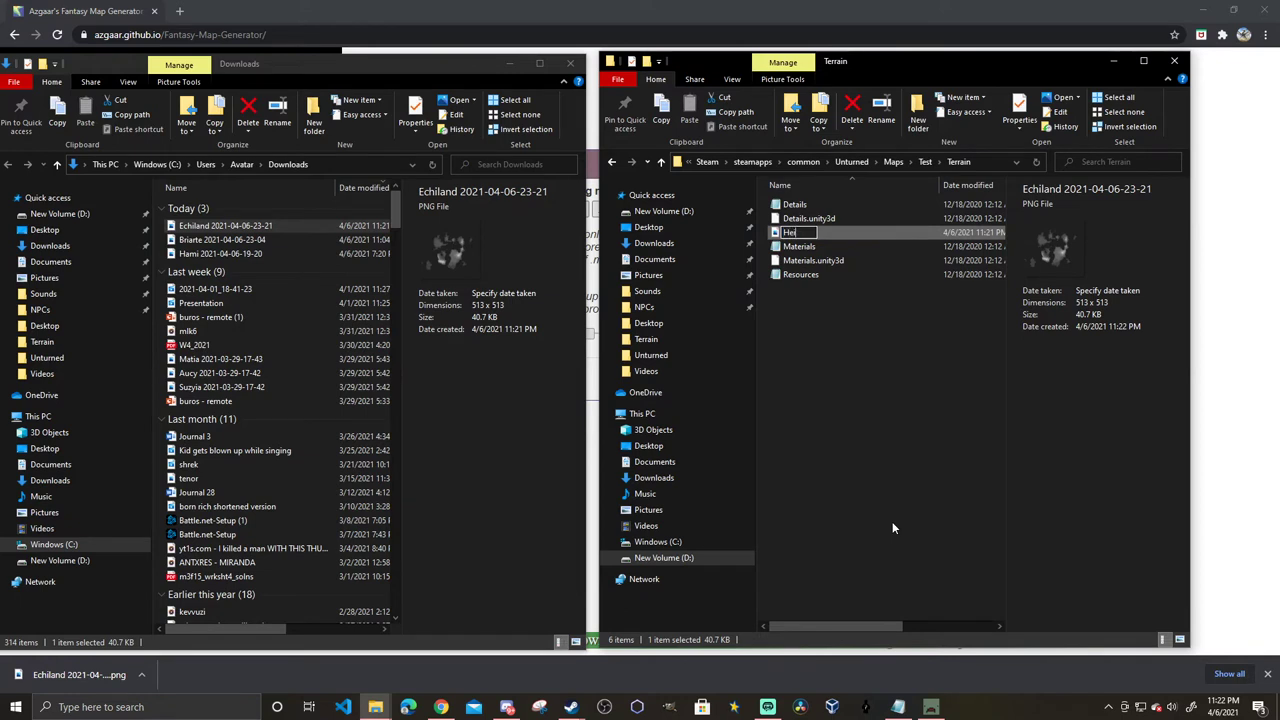
text(ightmap)
key(Return)
click(892, 521)
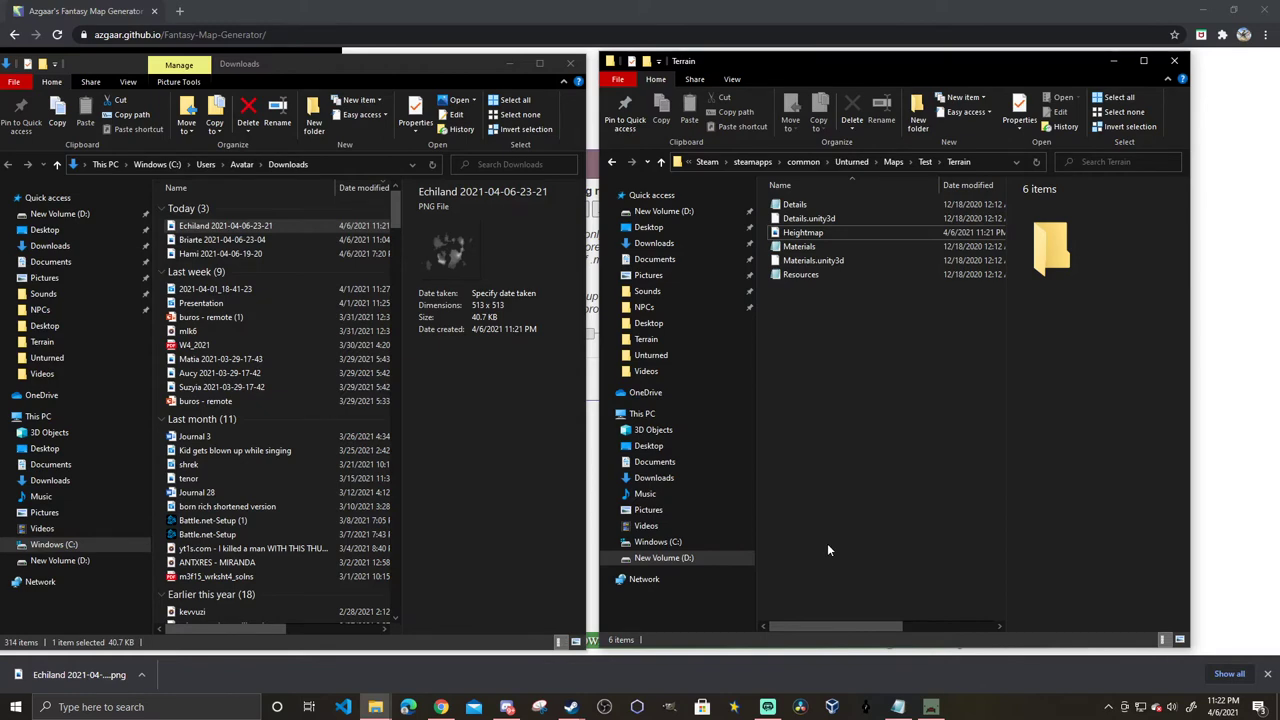
Close the Downloads and Terrain windows, return to Unturned, and edit the Test map.
click(574, 66)
click(1174, 61)
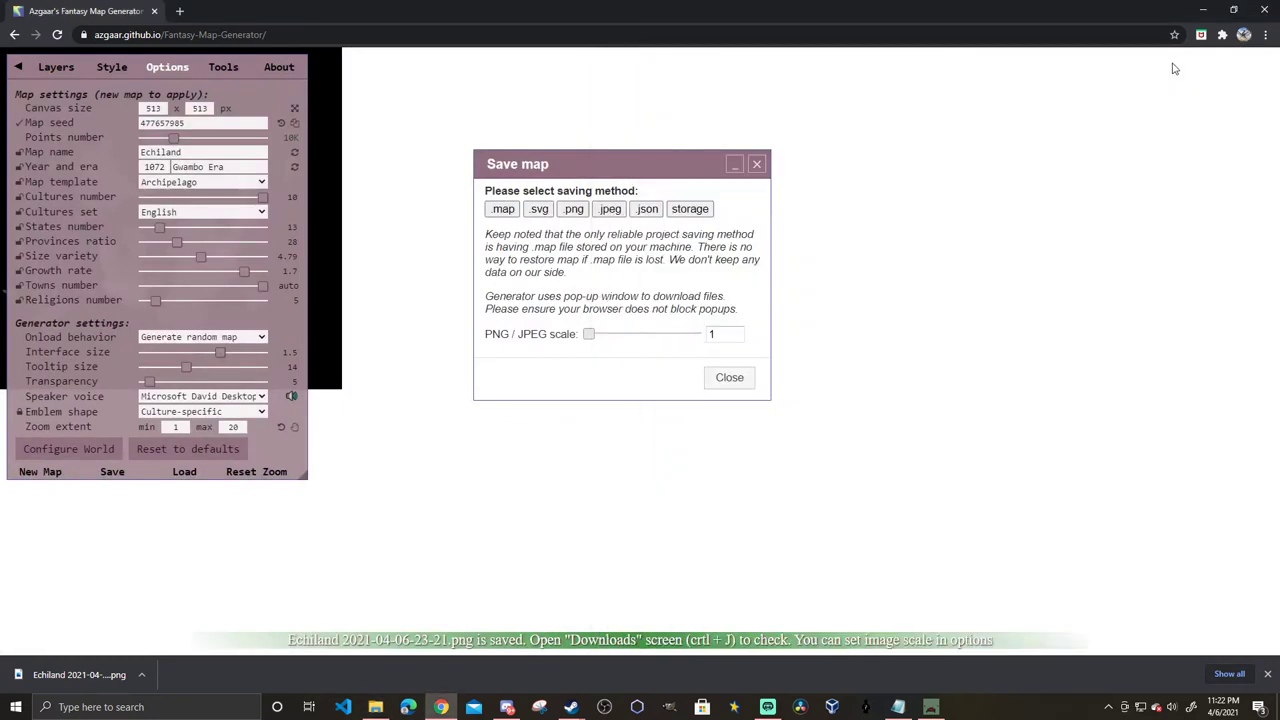
click(931, 706)
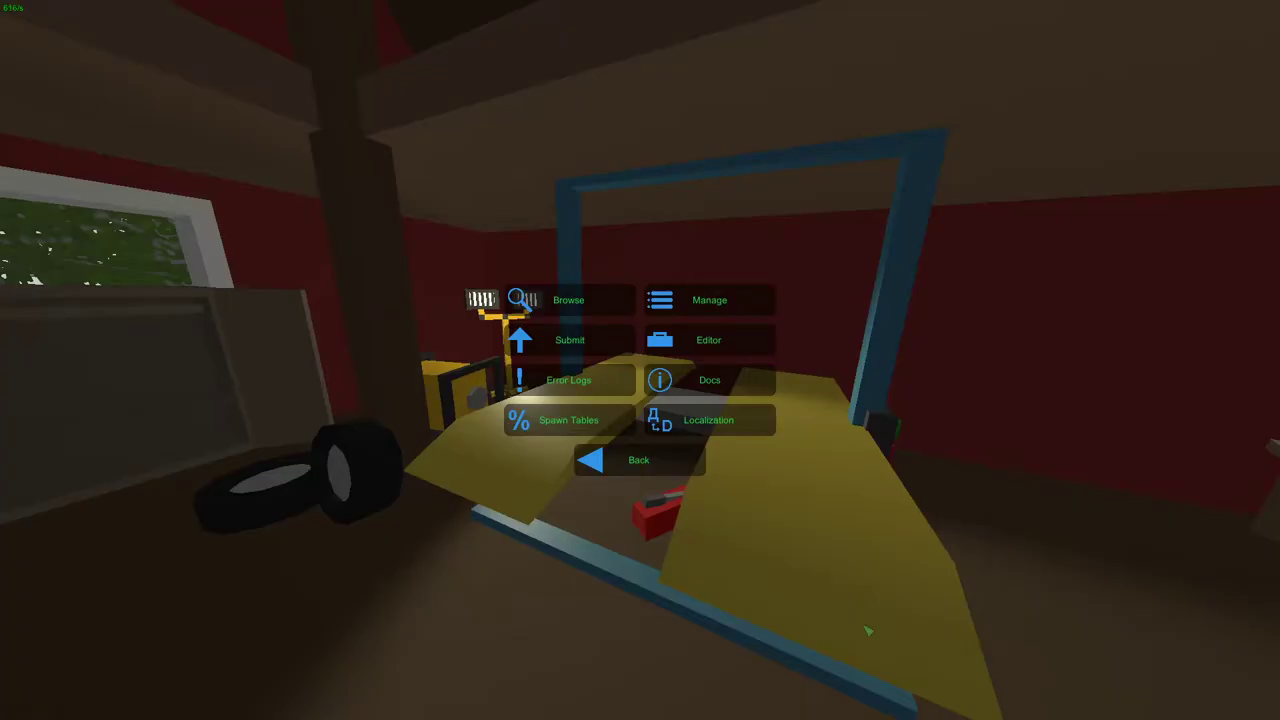
click(718, 342)
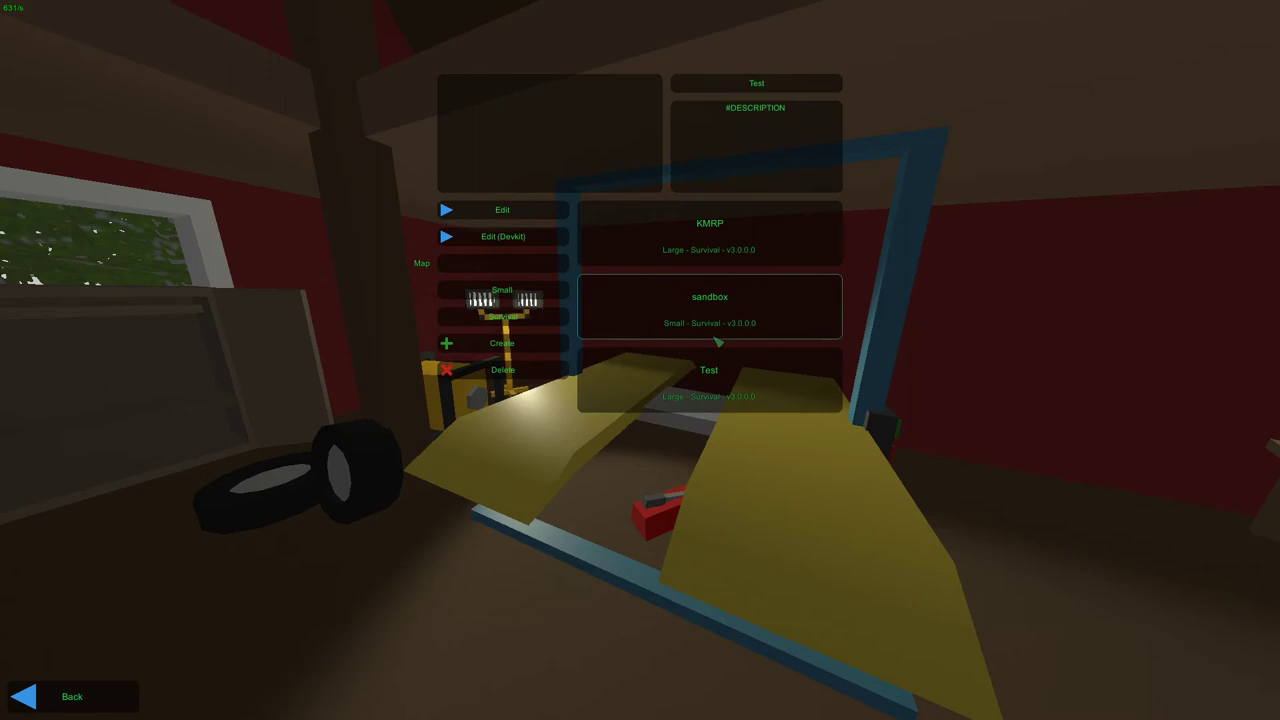
click(529, 221)
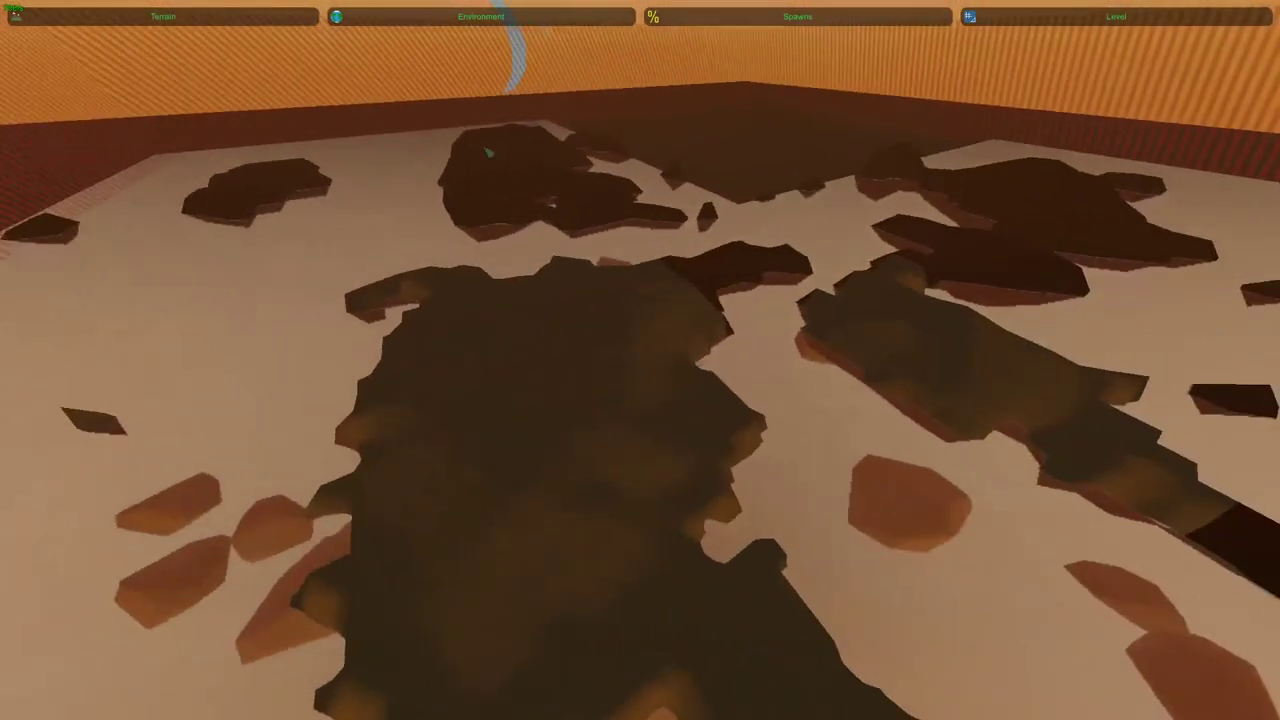
Set the Environment lighting to Midday and open the Terrain Materials panel.
mouse_move(458, 14)
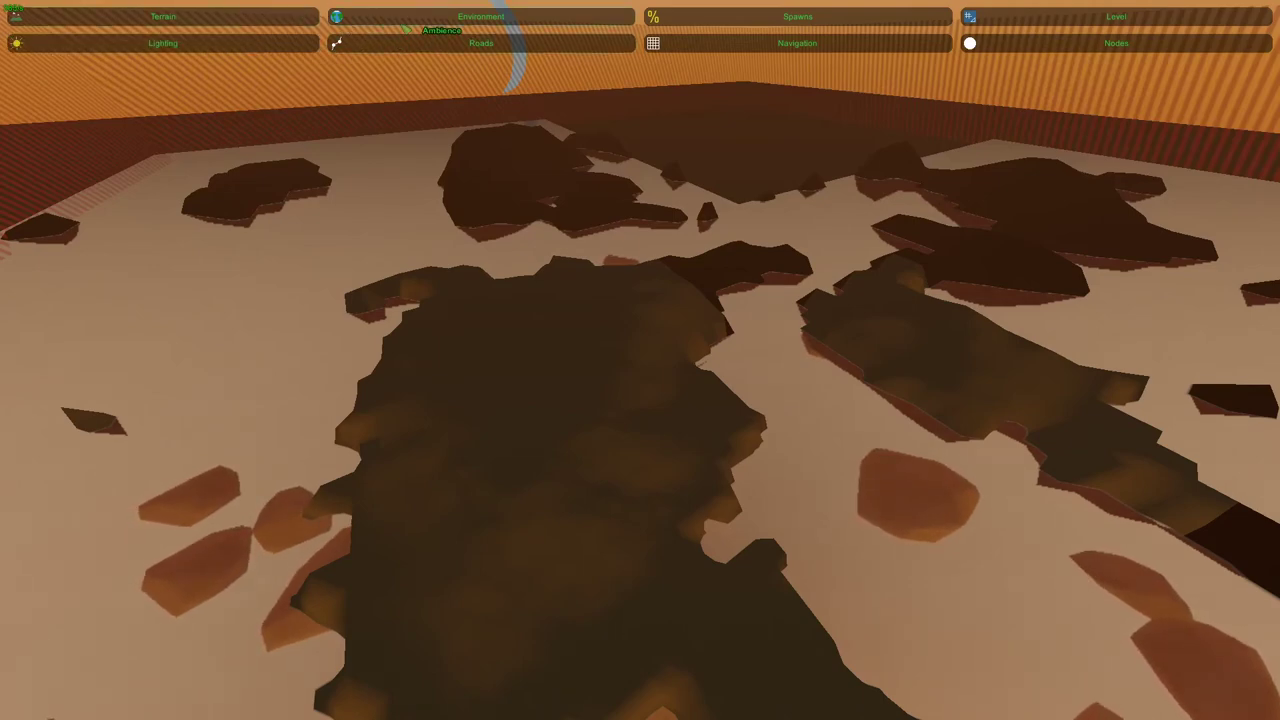
click(228, 50)
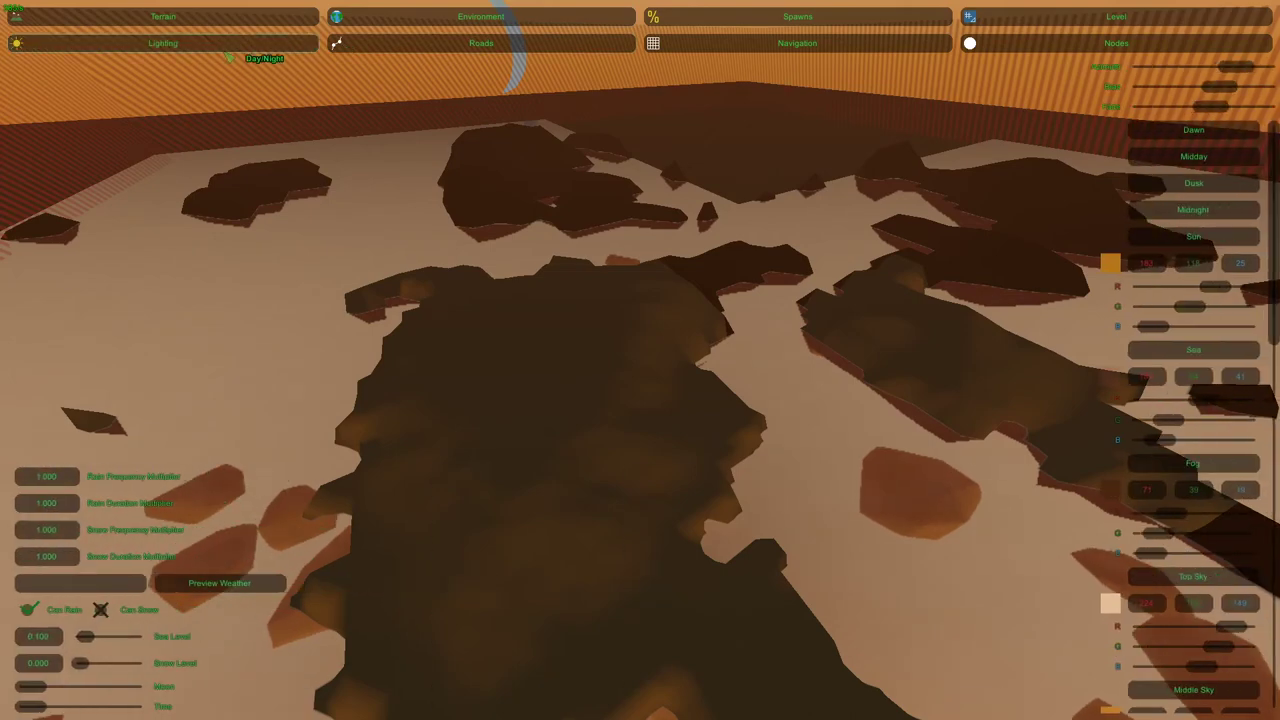
click(1152, 160)
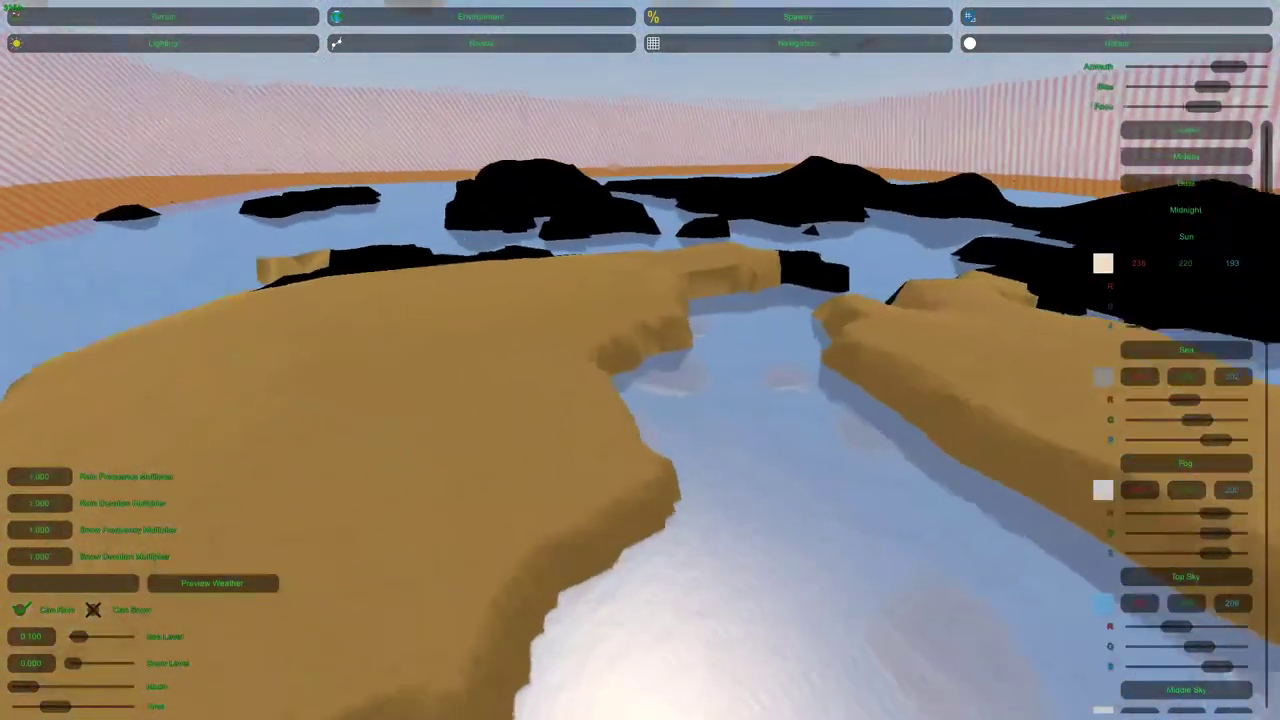
click(134, 19)
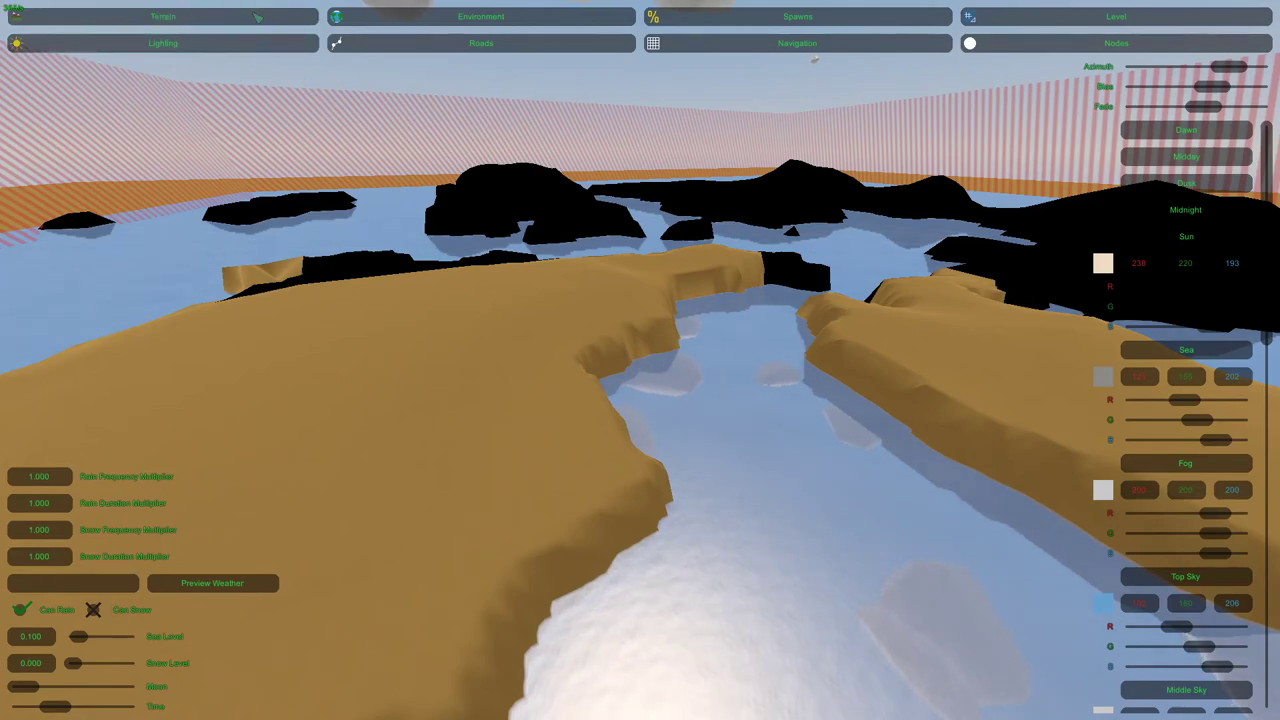
click(445, 44)
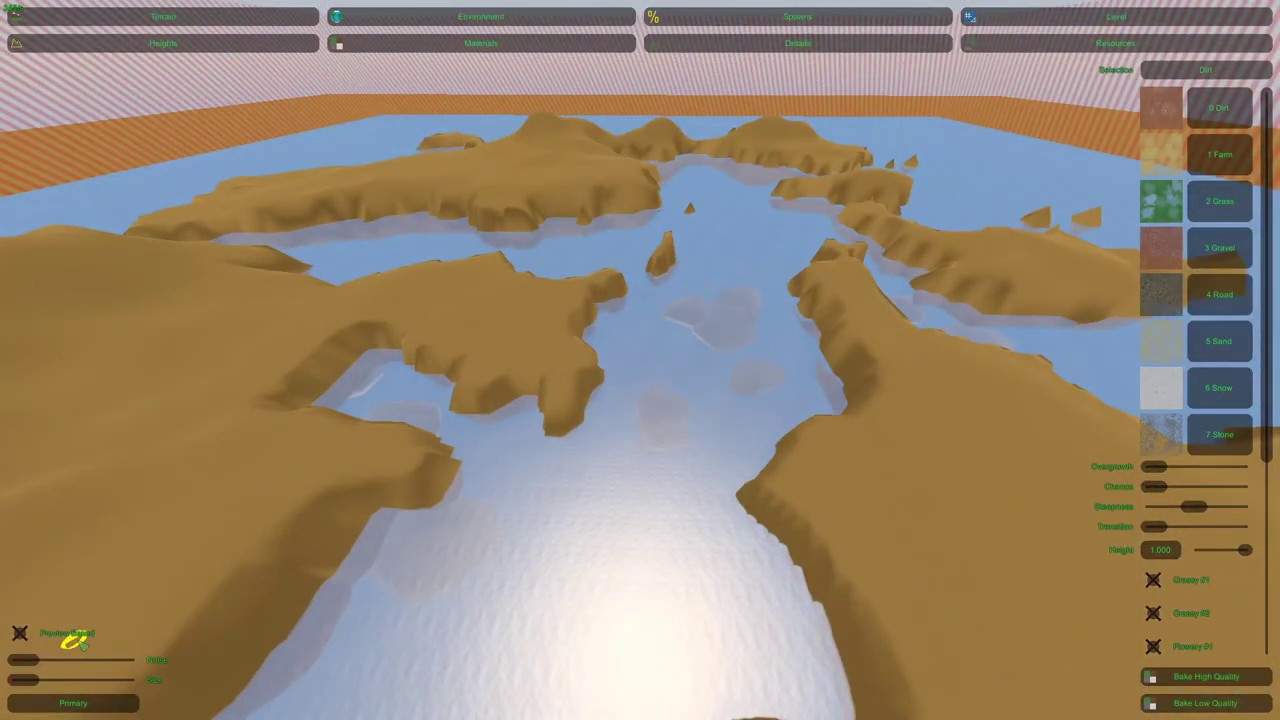
Bake the terrain materials at High Quality and open the Heights sculpting tool.
click(1192, 675)
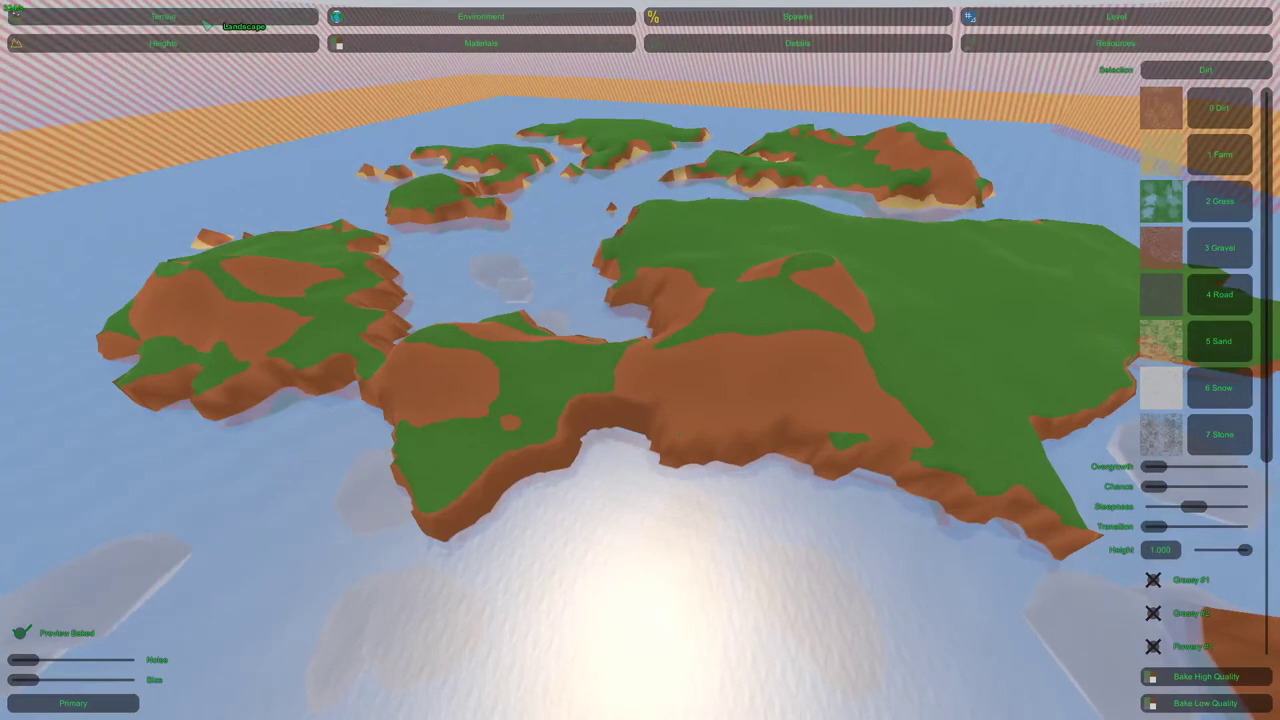
click(192, 43)
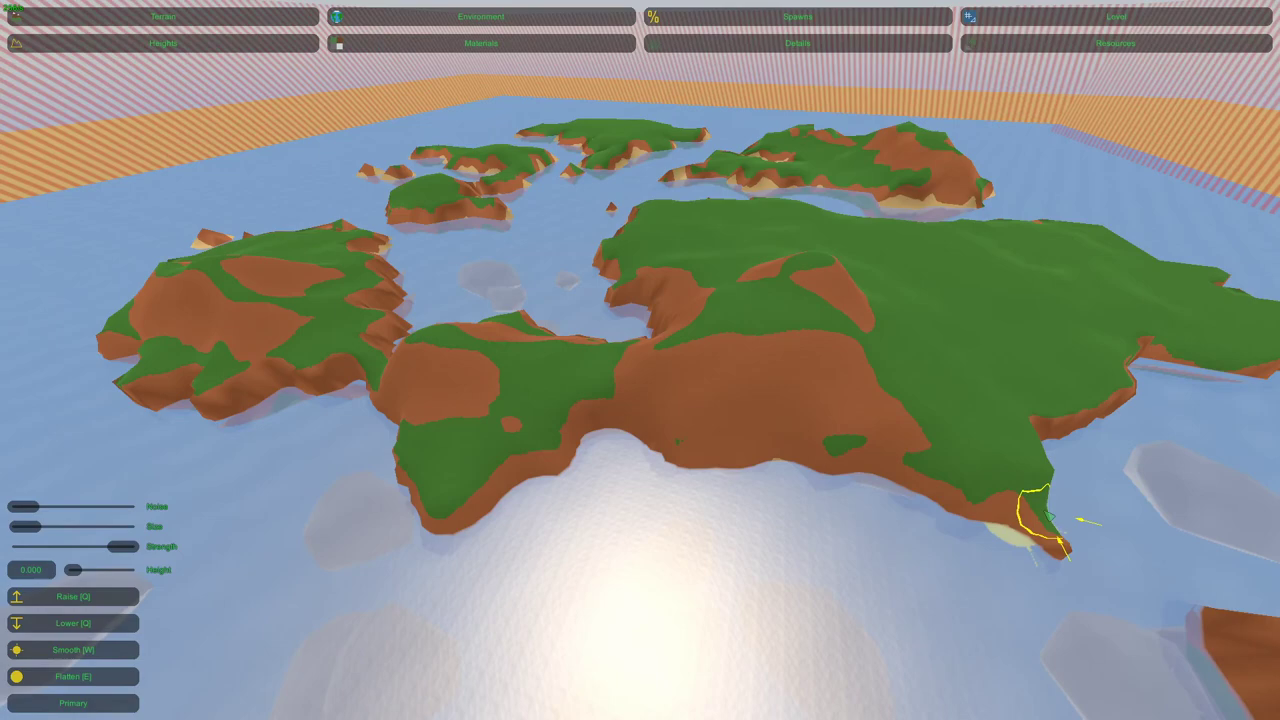
Lower the island's southern coastal point and widen it into a small sea inlet.
drag(1043, 514, 770, 495)
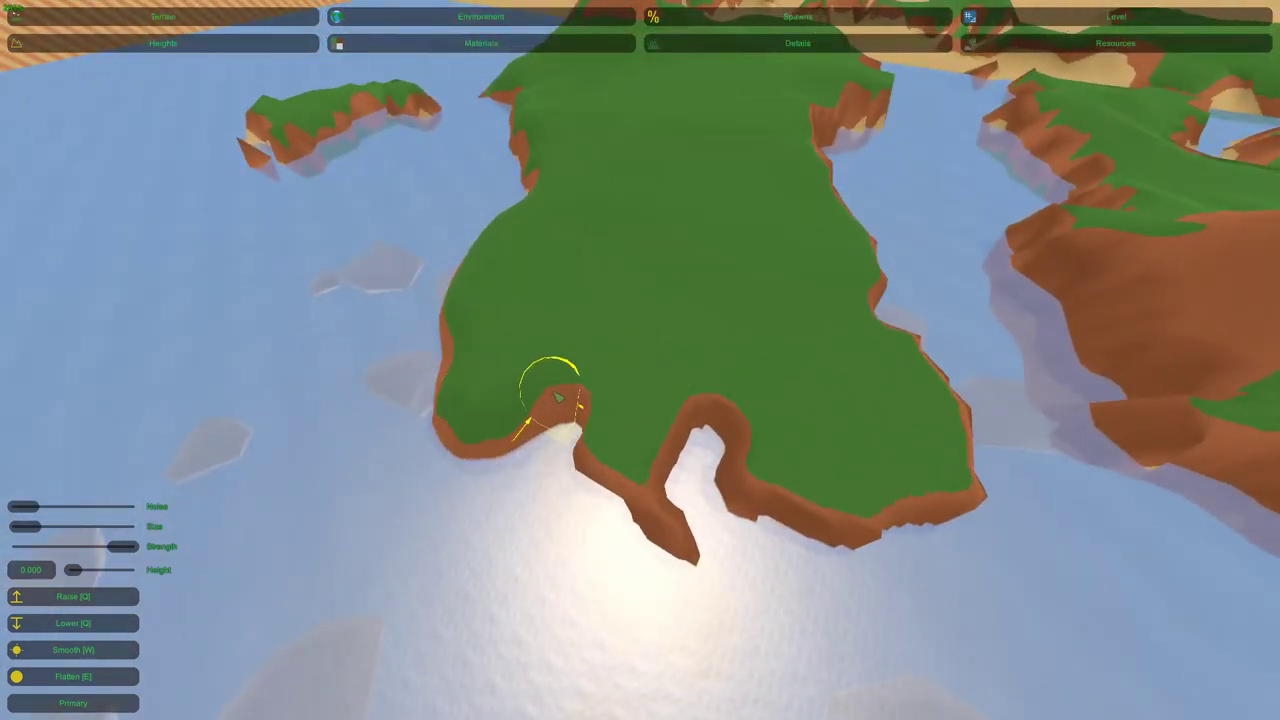
mouse_move(645, 482)
mouse_down()
mouse_move(667, 504)
mouse_move(679, 476)
mouse_up()
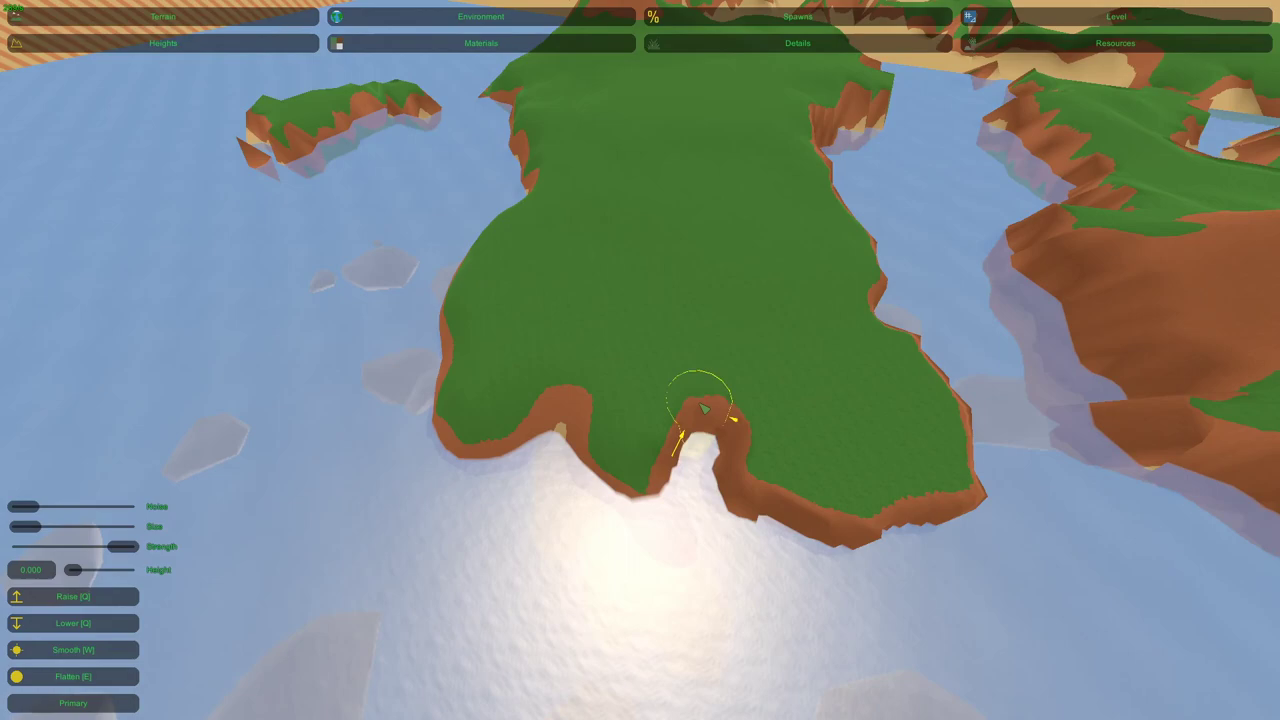
mouse_move(700, 405)
mouse_down()
mouse_move(741, 421)
mouse_move(766, 457)
mouse_up()
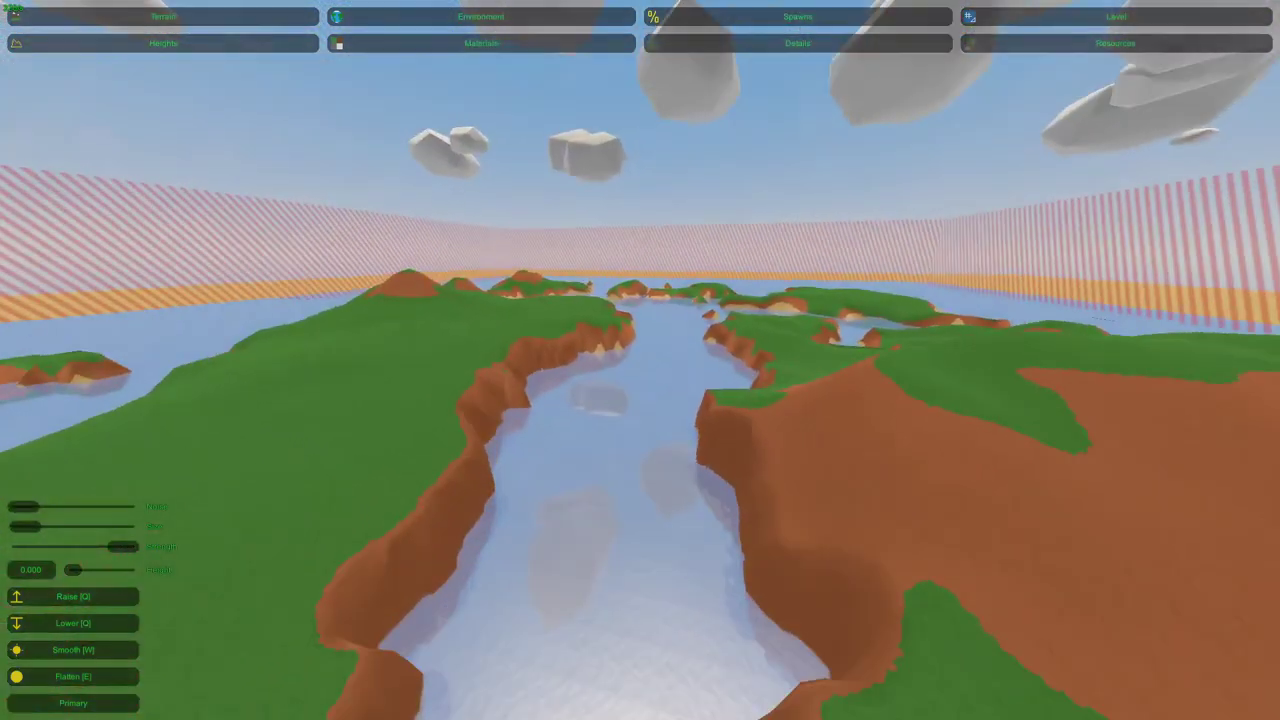